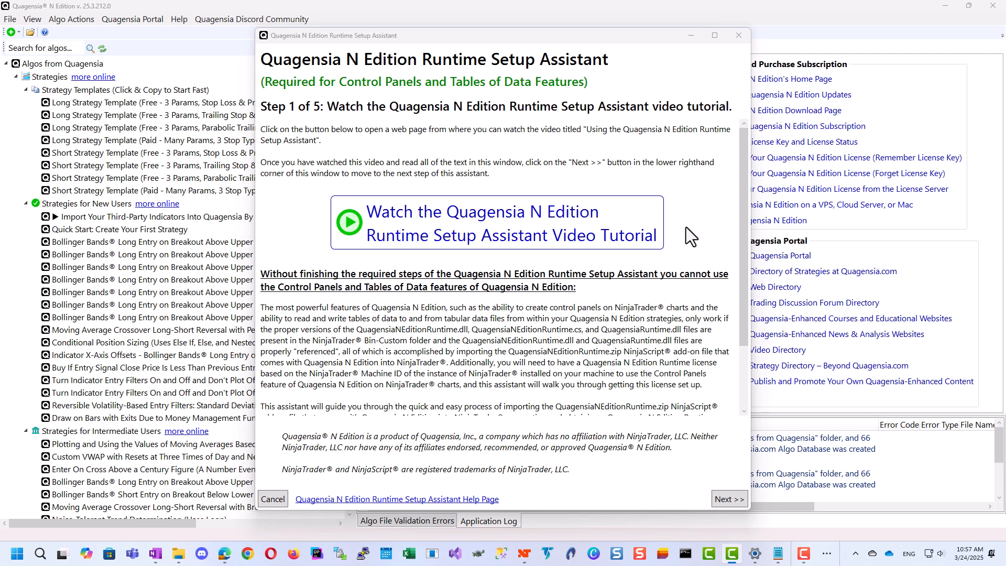
Step: Close the Runtime Setup Assistant and create a new strategy from a copy of Long Strategy Template (Free - 3 Params, Stop Loss & Profit Target)
click(739, 35)
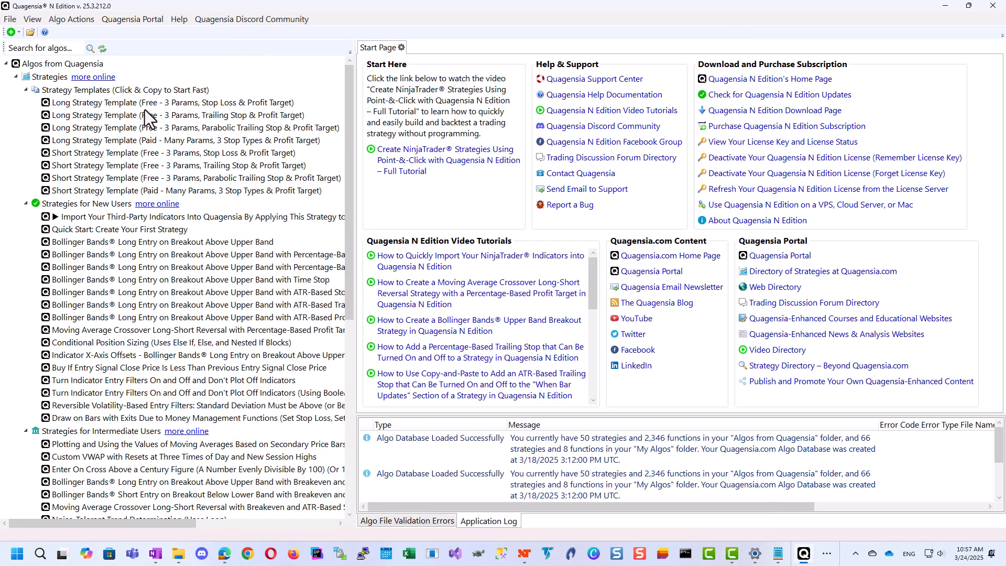
right_click(219, 102)
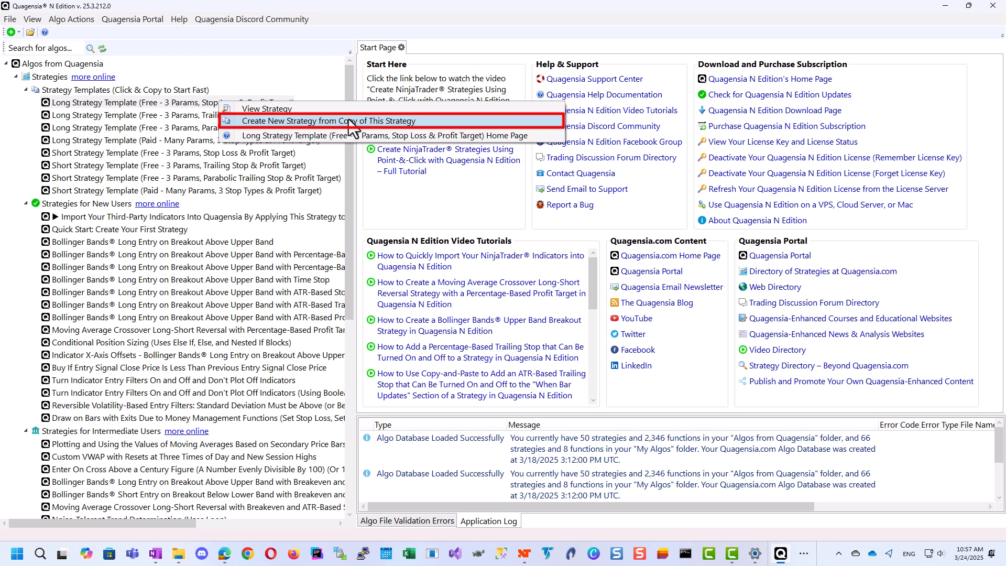
click(365, 121)
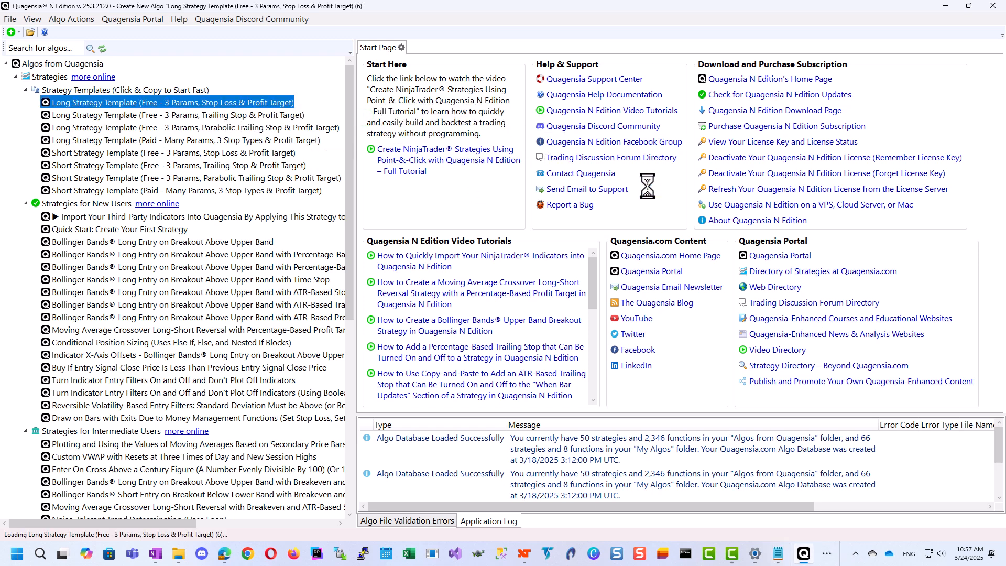
Step: Replace the 6 with "With Buttons" in the strategy name and "WithButtons" in the name used inside NinjaTrader
click(747, 161)
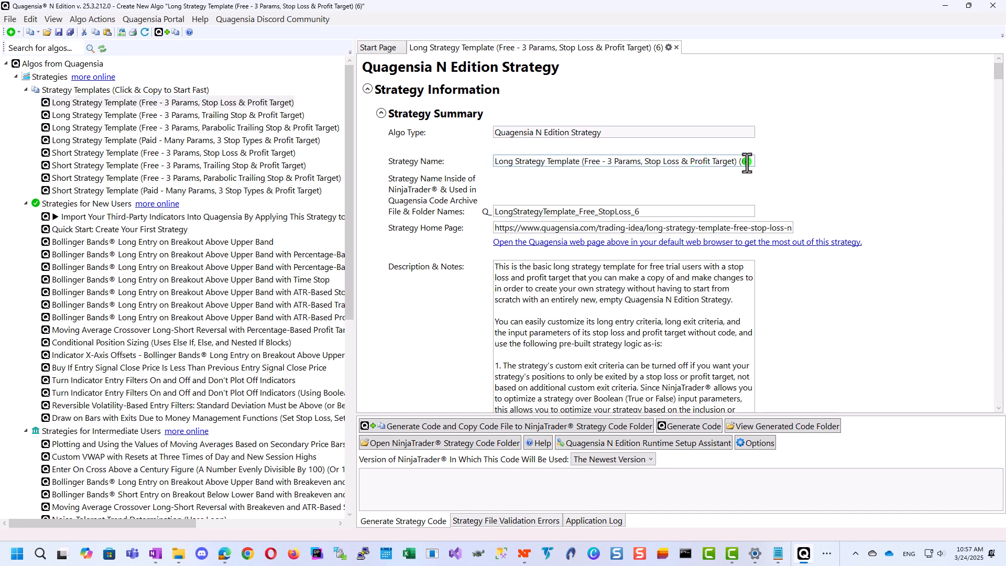
key(BackSpace)
text(With Buttons)
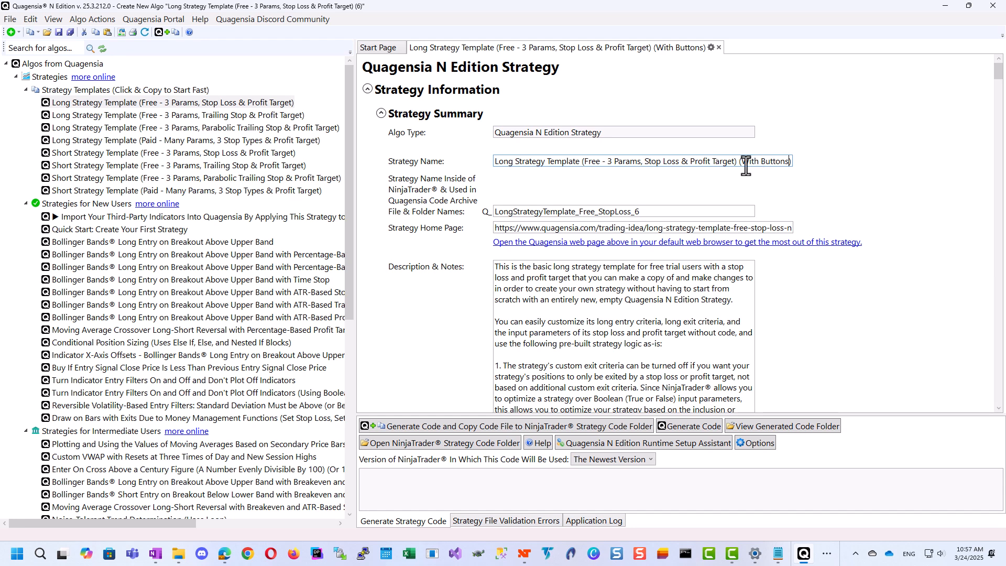
drag(742, 163, 789, 163)
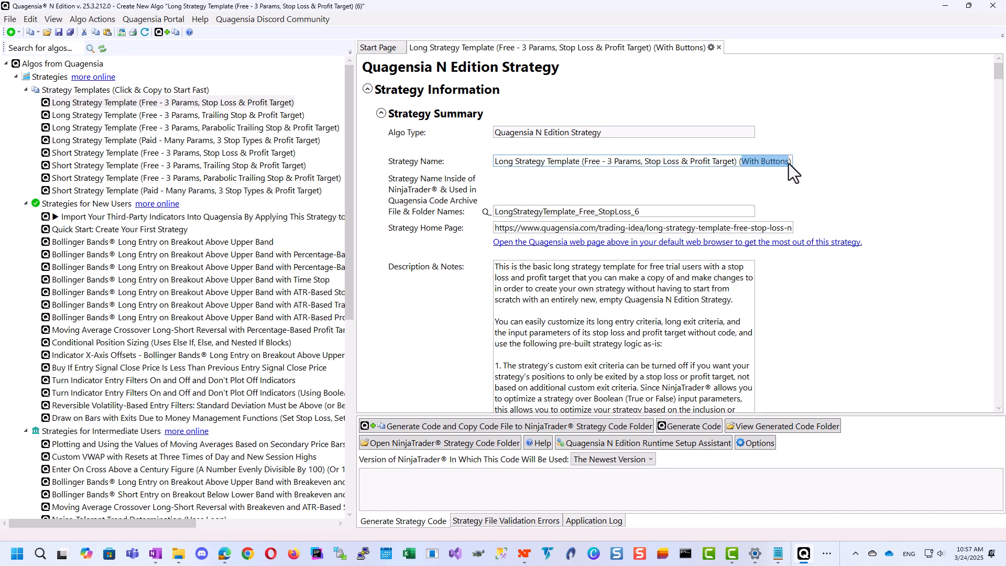
click(646, 211)
key(BackSpace)
text(WithButtons)
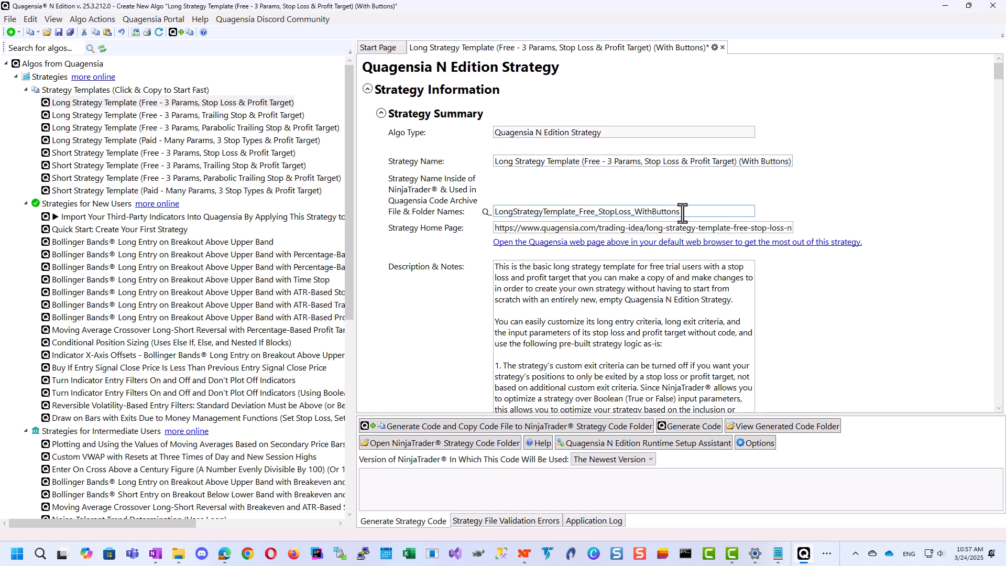
Step: Save the strategy as LongStrategyTemplate_Free_StopLoss_WithButtons.qsnx in the My_Algos folder and locate it under My Algos
click(59, 32)
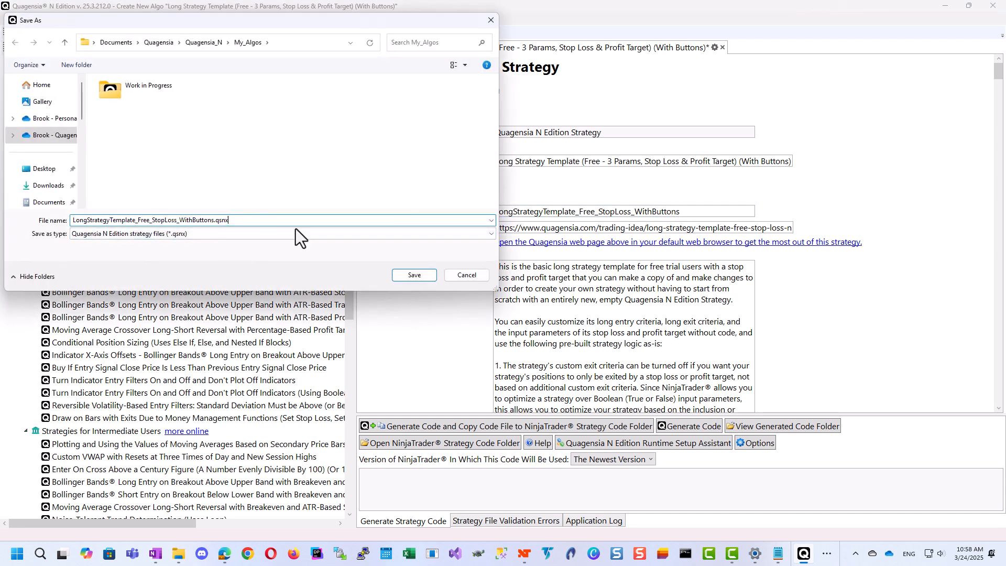
click(416, 278)
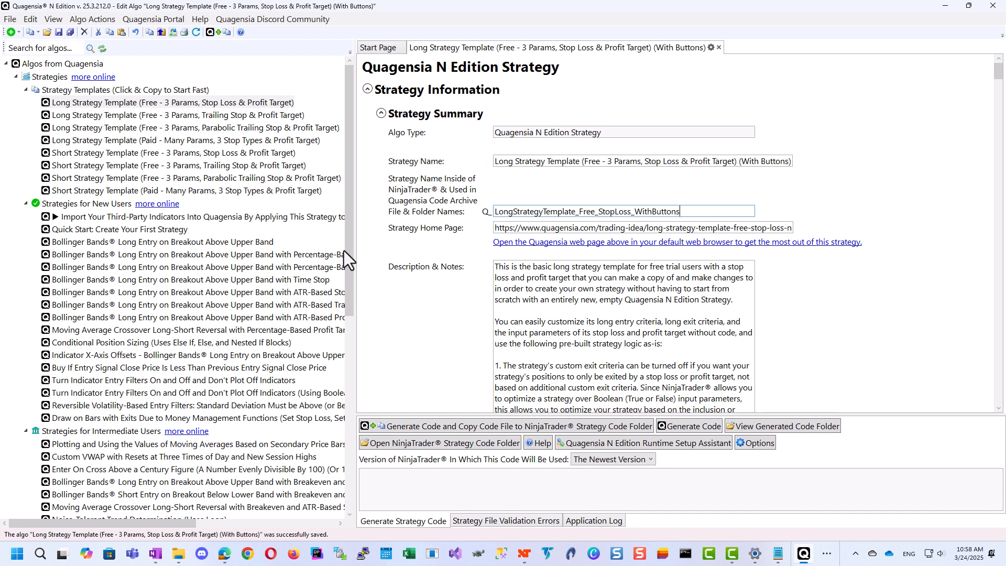
drag(345, 251, 310, 499)
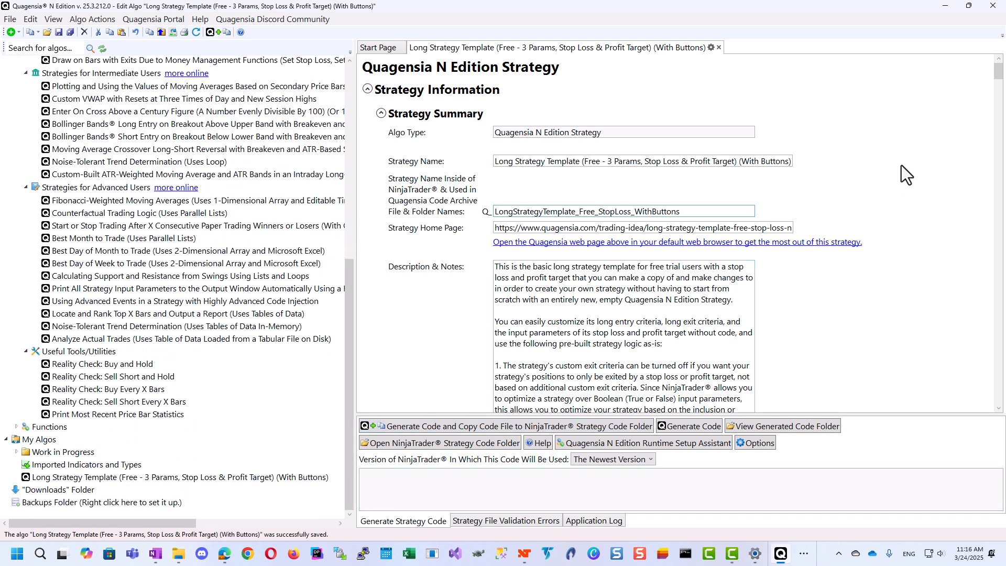
Step: Add a Button Control variable named "Enter Long" to the strategy
drag(997, 70, 983, 222)
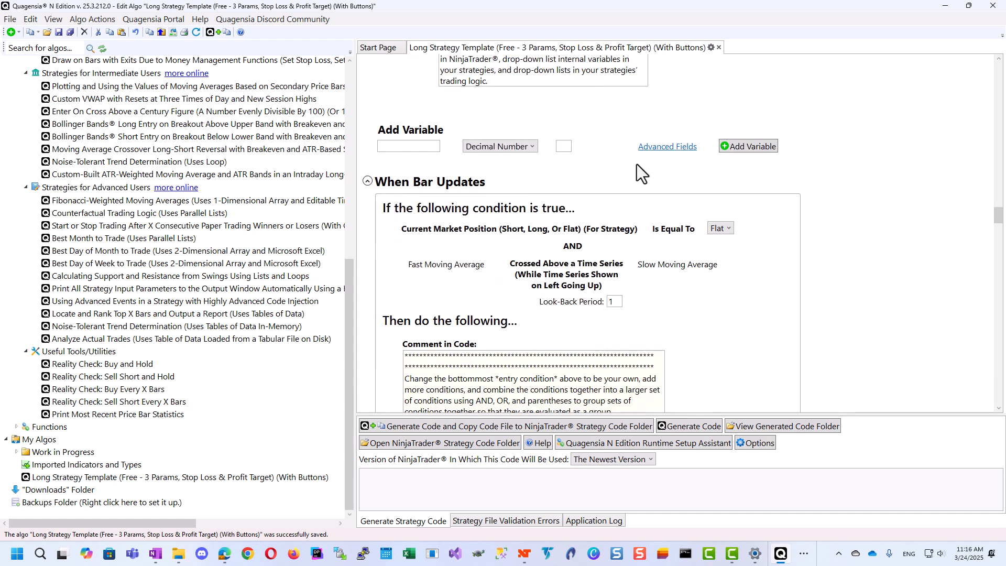
click(508, 148)
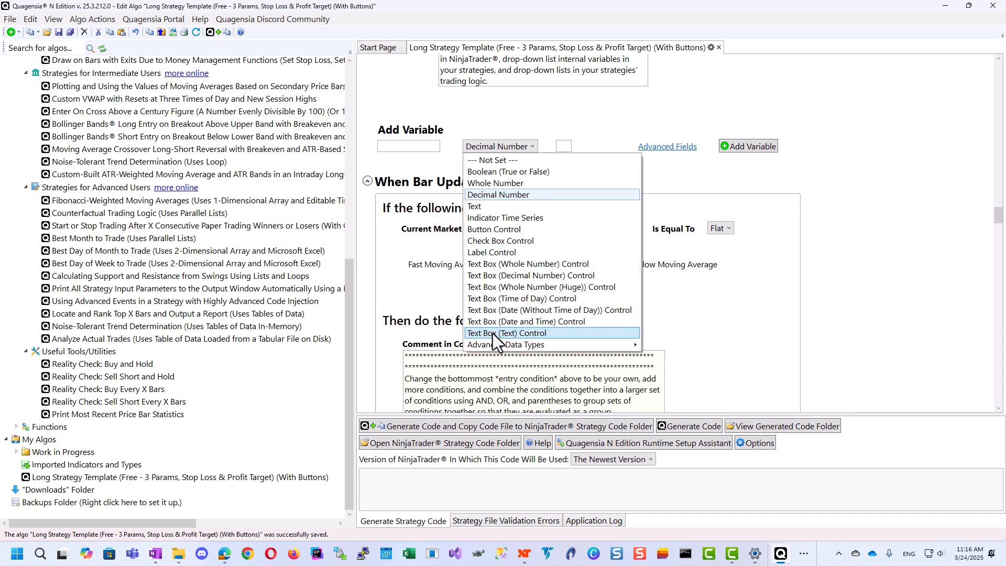
click(507, 230)
click(396, 146)
text(E)
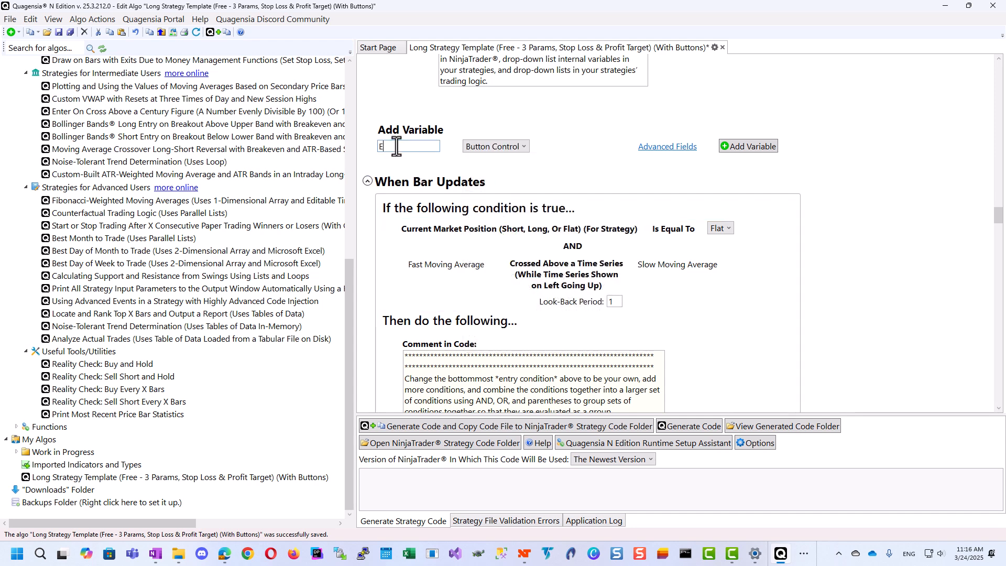
text(nterLong)
click(739, 147)
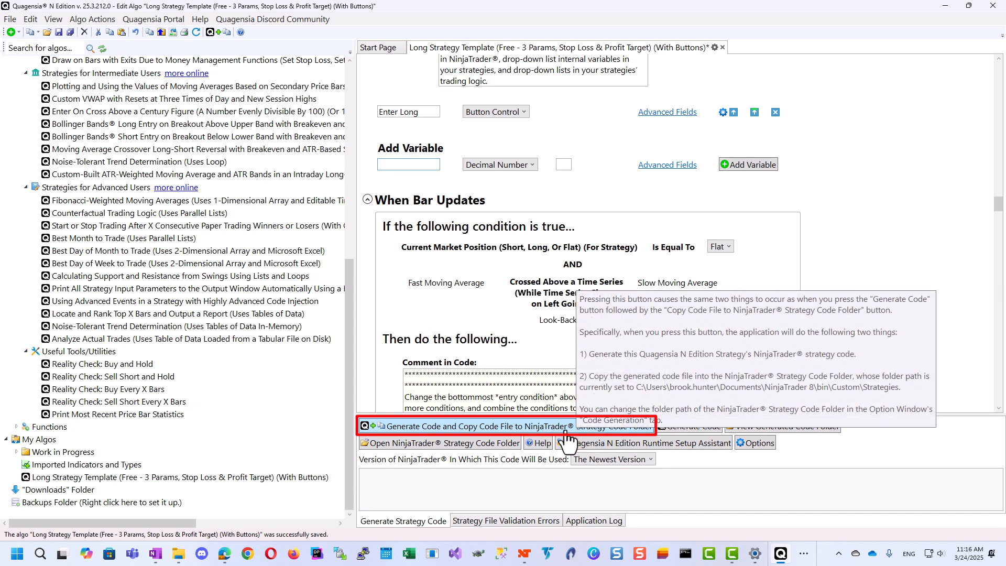
Step: Try to generate the strategy code and copy it to the NinjaTrader strategy folder, continuing to the Runtime Setup Assistant
click(491, 428)
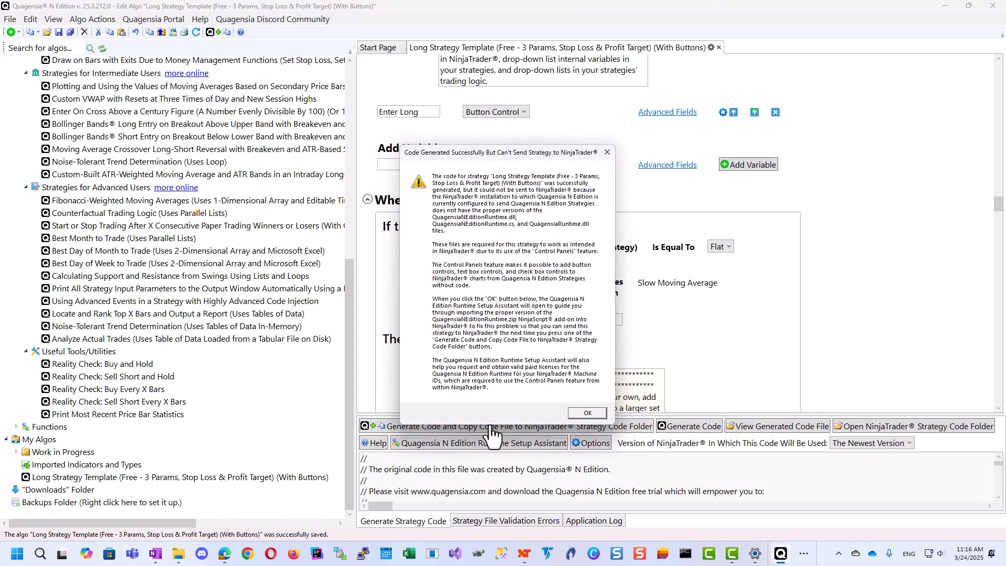
click(587, 413)
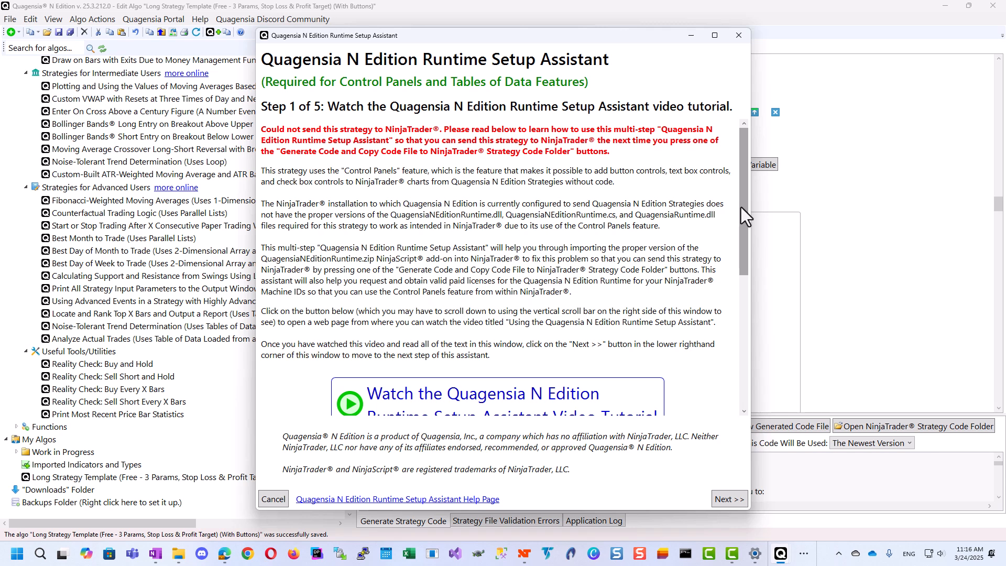
Step: Read through steps 1 and 2 of the setup assistant and advance to step 3, leaving the Bin-Custom folder override blank
drag(741, 207, 725, 281)
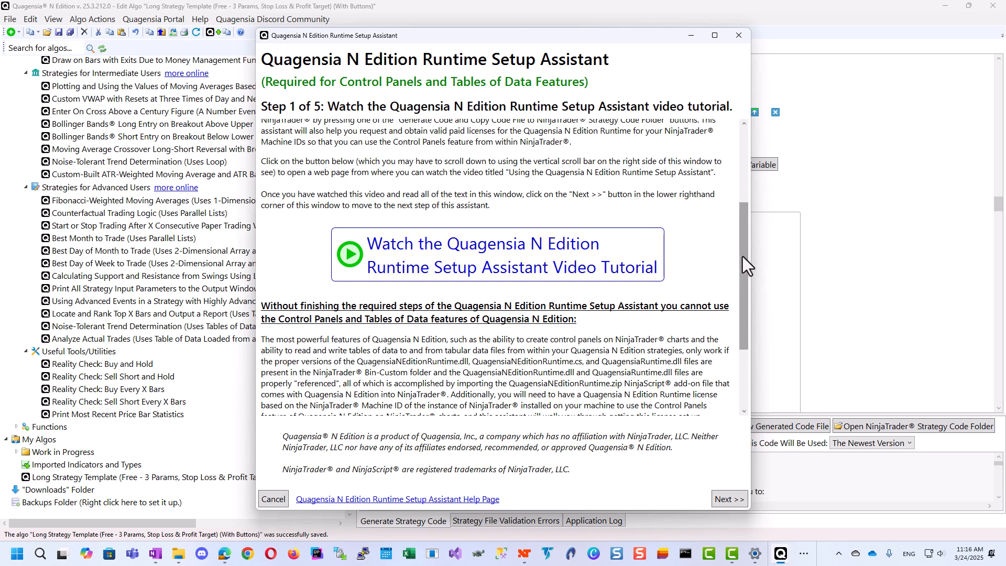
drag(743, 256, 737, 166)
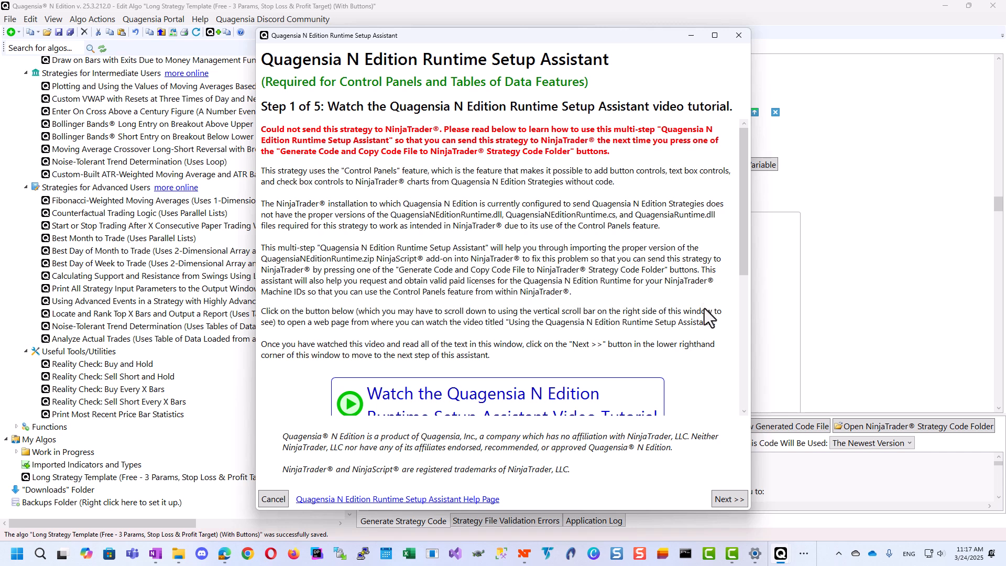
click(730, 502)
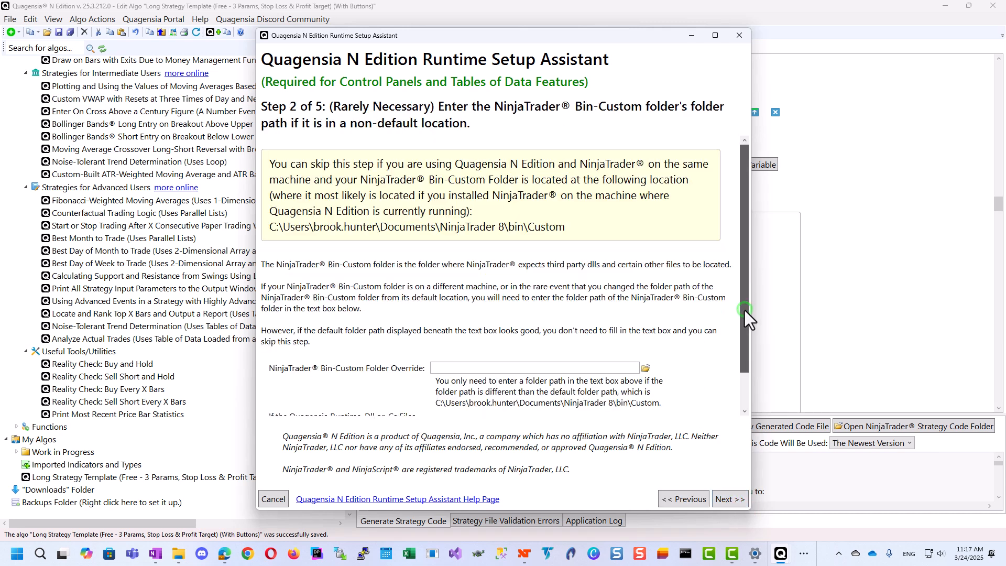
drag(744, 310, 740, 370)
scroll(521, 328, up, 1)
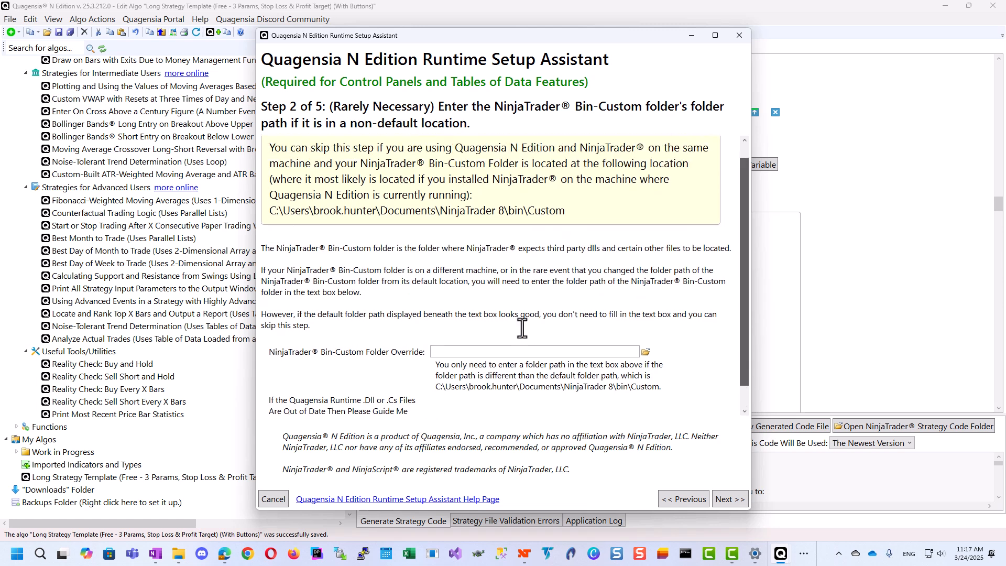
scroll(516, 326, down, 1)
drag(739, 326, 728, 271)
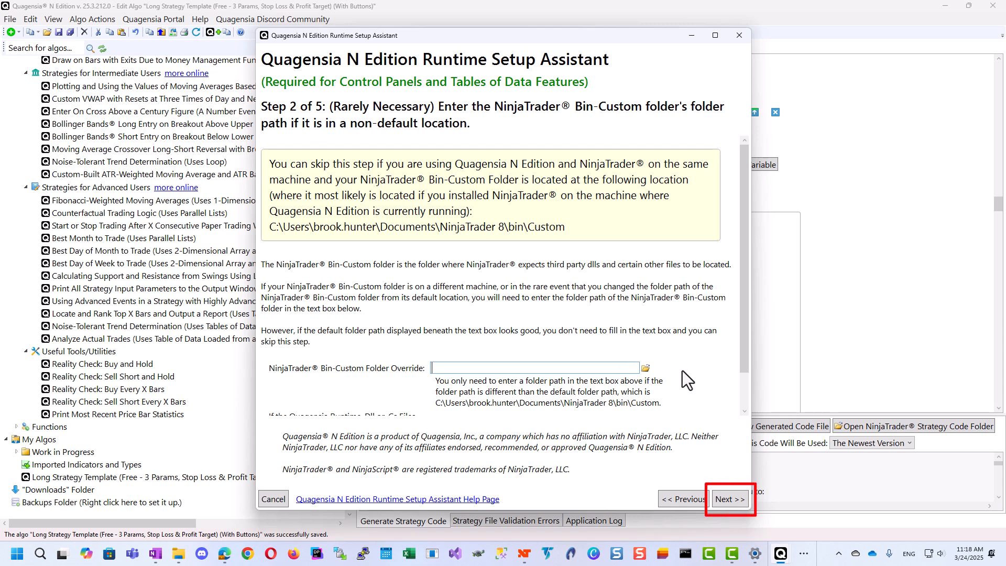
click(730, 500)
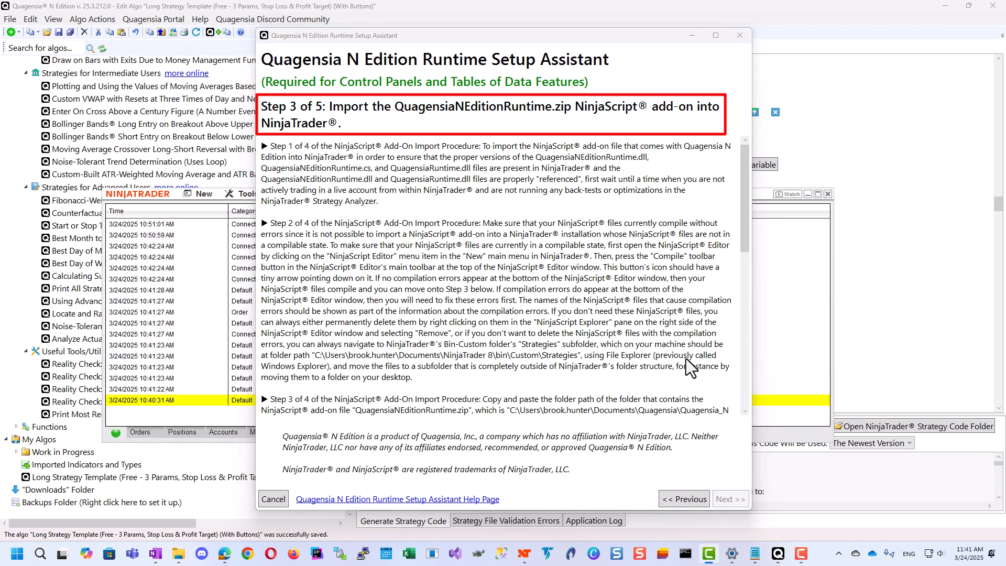
Step: Review the add-on import procedure and the folder status messages in step 3 of the assistant
drag(744, 242, 739, 419)
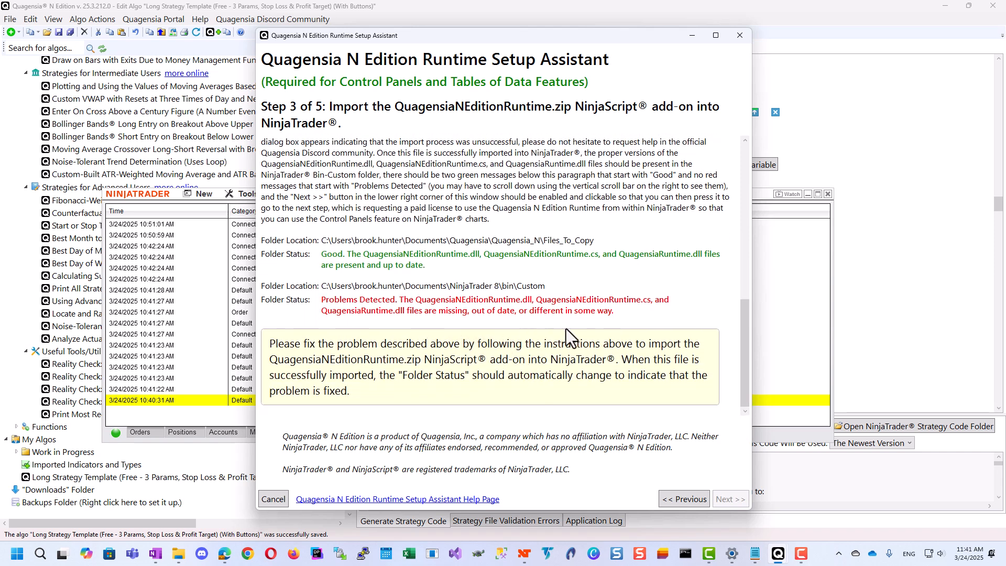
click(747, 331)
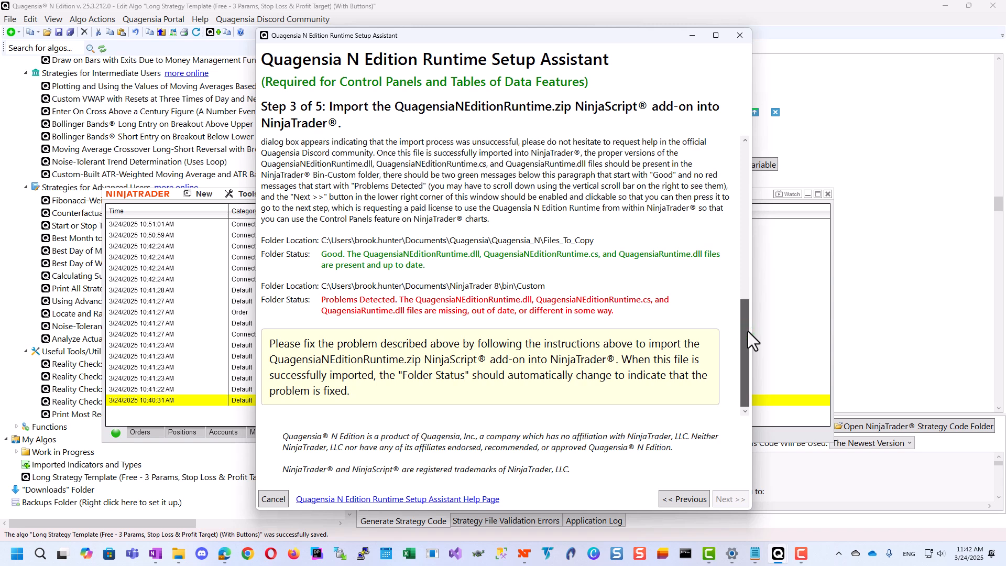
drag(747, 331, 754, 166)
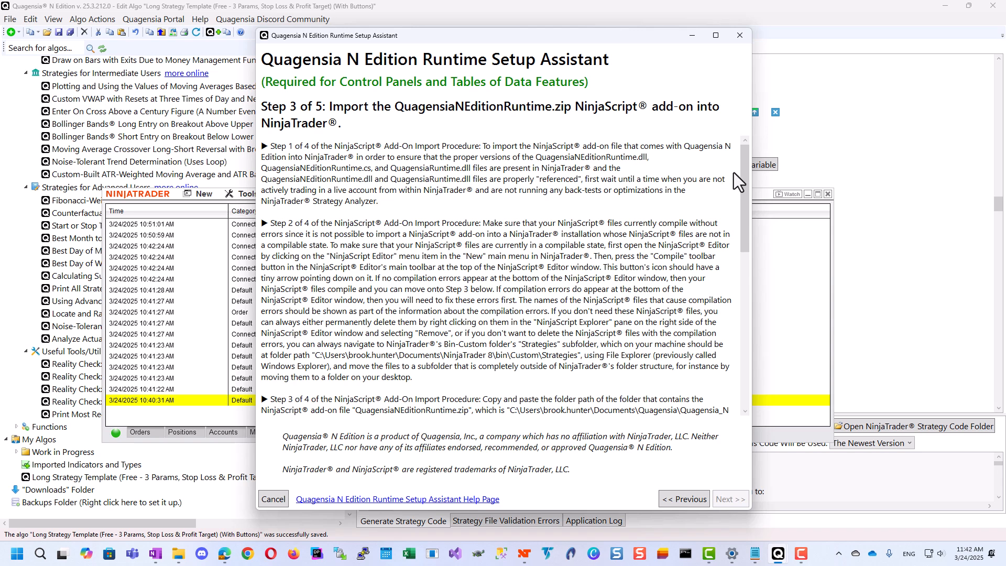
drag(745, 173, 738, 202)
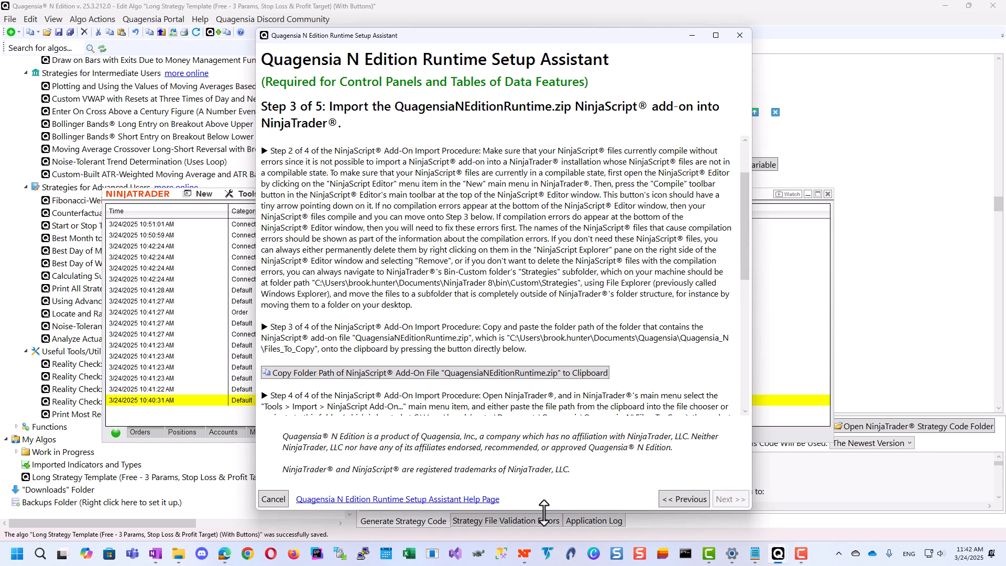
Step: Switch to NinjaTrader, open the NinjaScript Editor and view the options available for the Q_LongStrategyTemplate_Free_StopLoss strategy
mouse_move(526, 555)
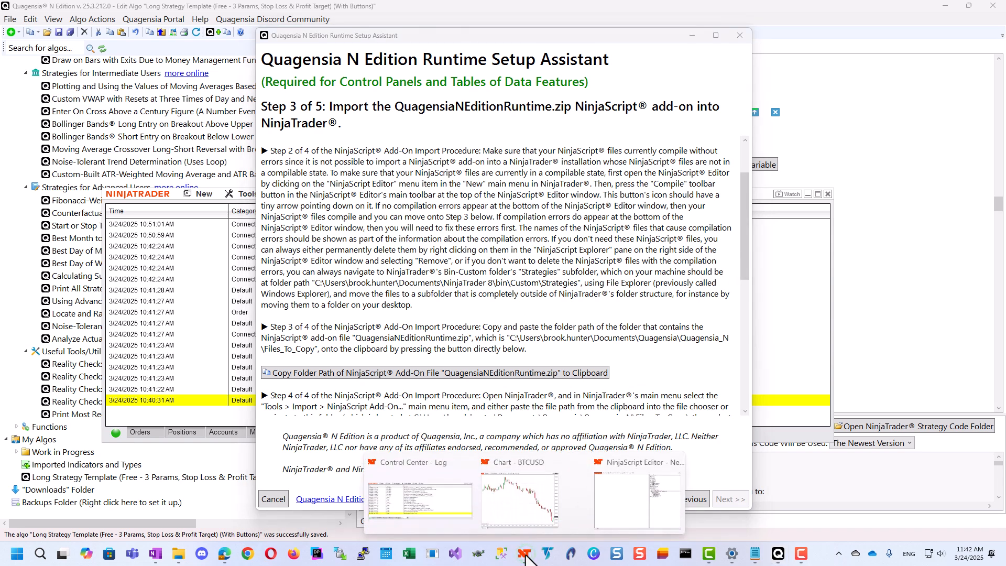
click(430, 497)
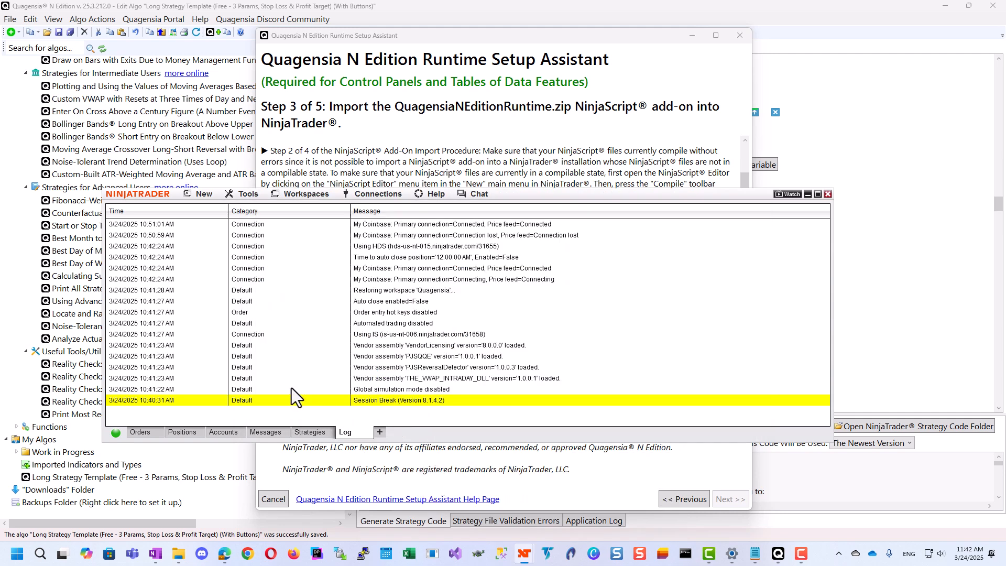
click(204, 197)
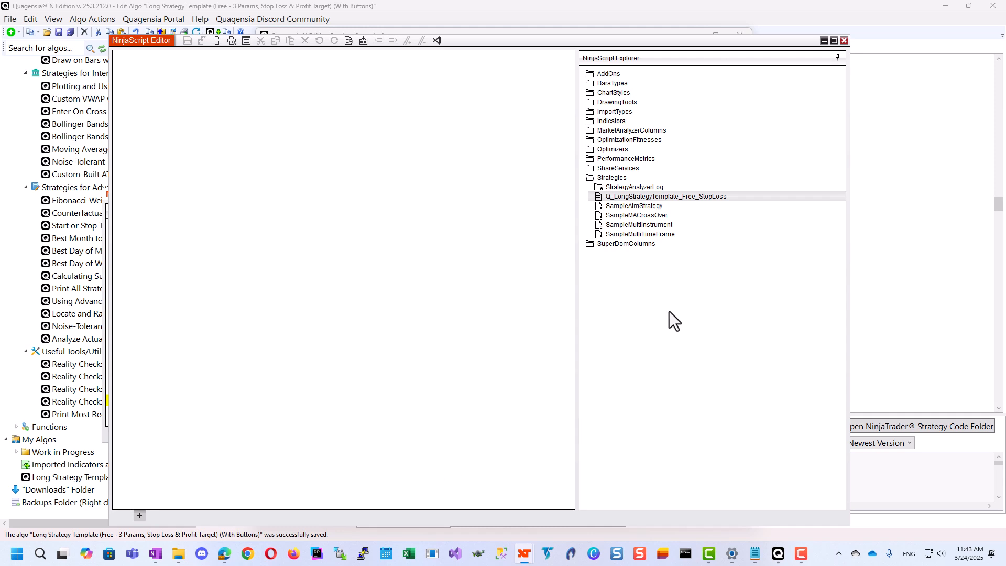
right_click(634, 197)
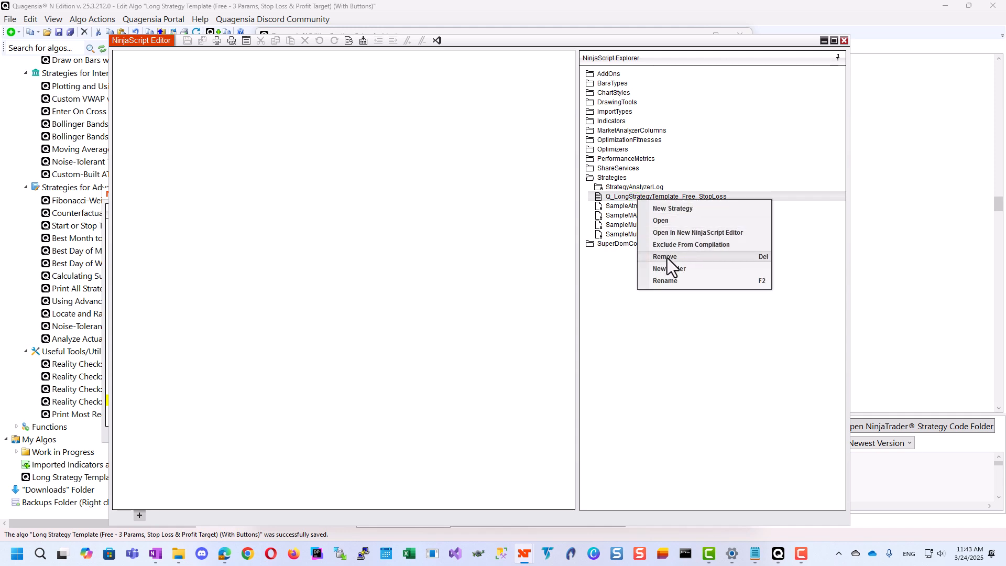
click(700, 427)
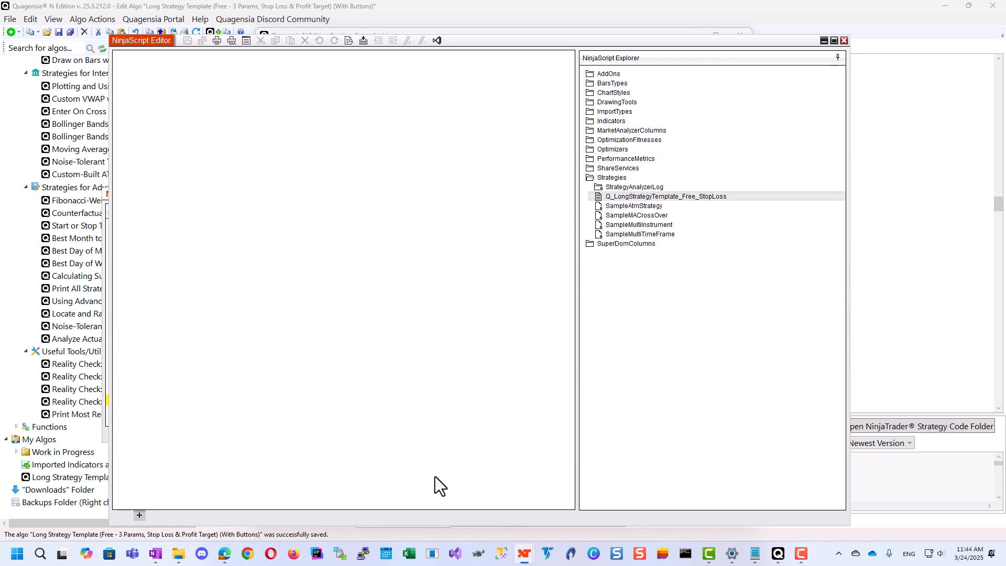
Step: Return to the Quagensia setup assistant and copy the folder path of the QuagensiaNEditionRuntime.zip add-on file to the clipboard
mouse_move(778, 554)
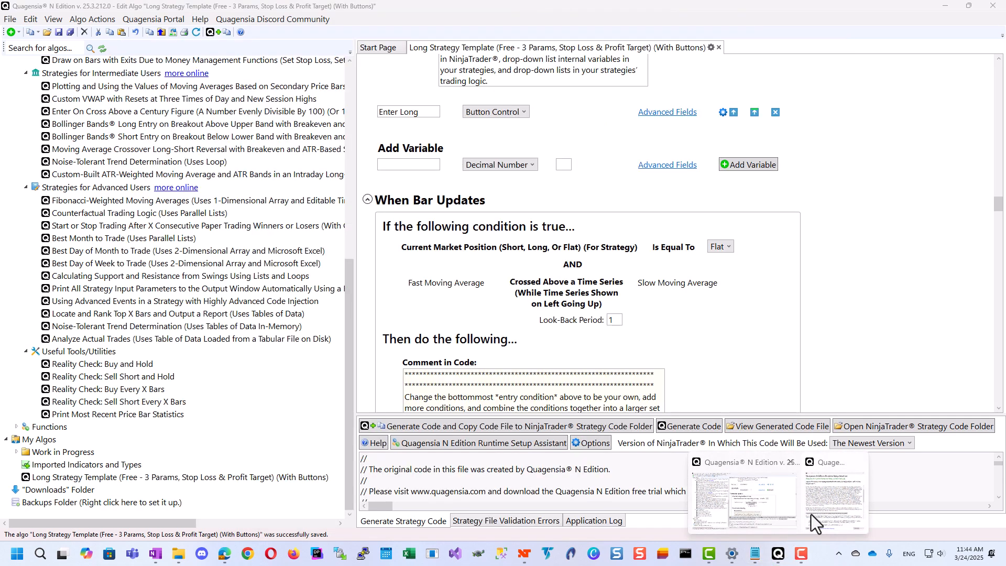
click(811, 513)
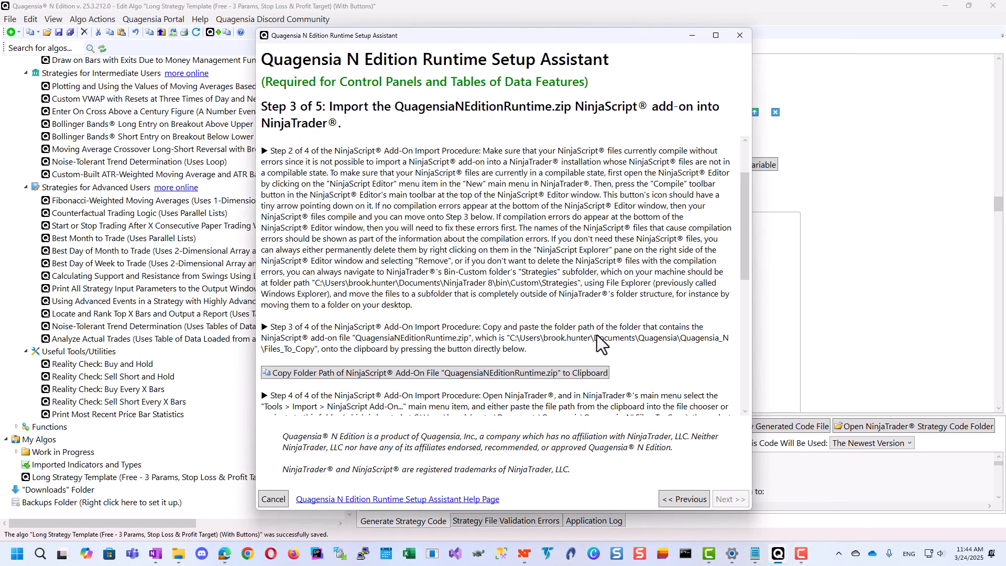
drag(744, 268, 747, 332)
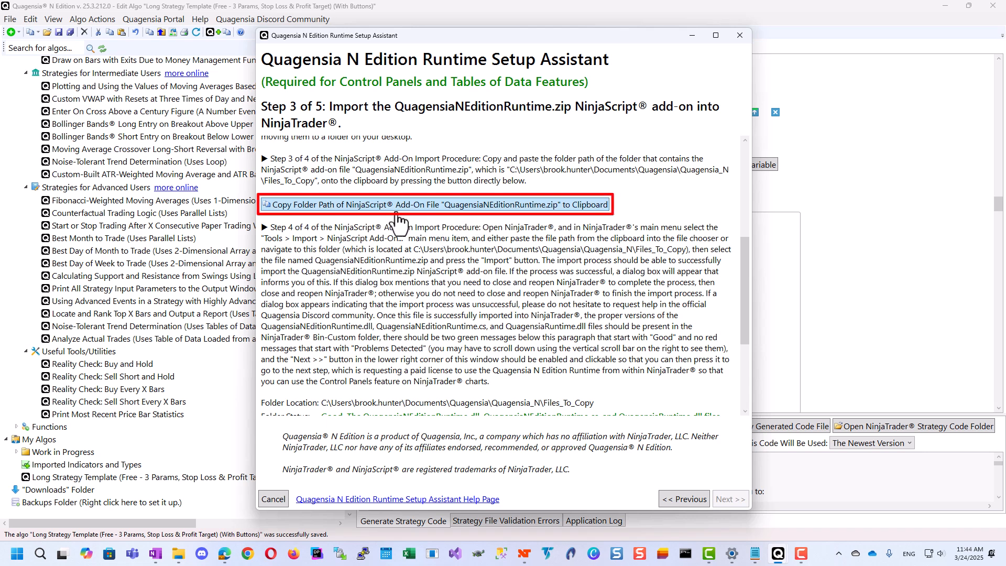
click(450, 205)
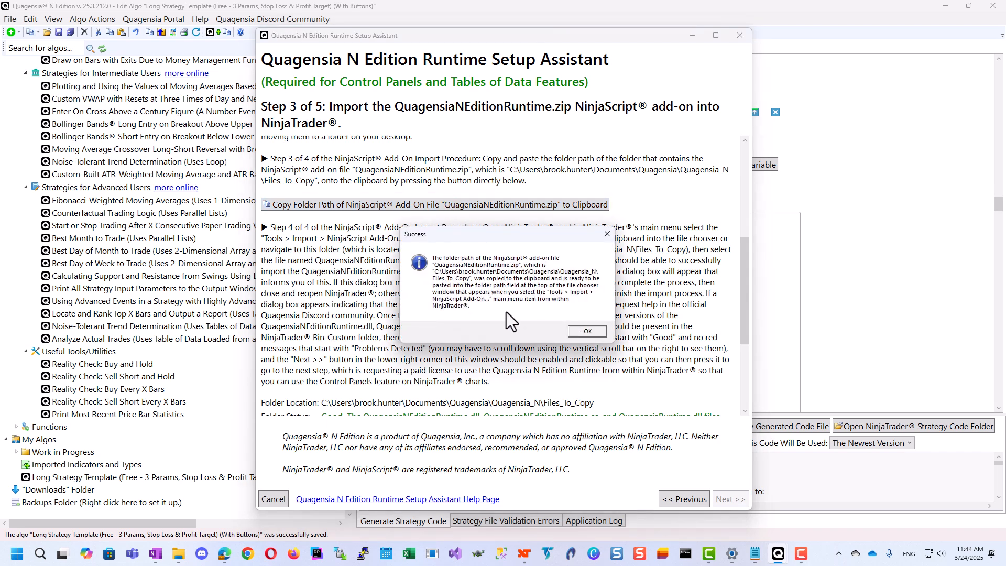
Step: Dismiss the copy confirmation, switch to the NinjaTrader Control Center and open the file chooser for importing a NinjaScript add-on
click(587, 332)
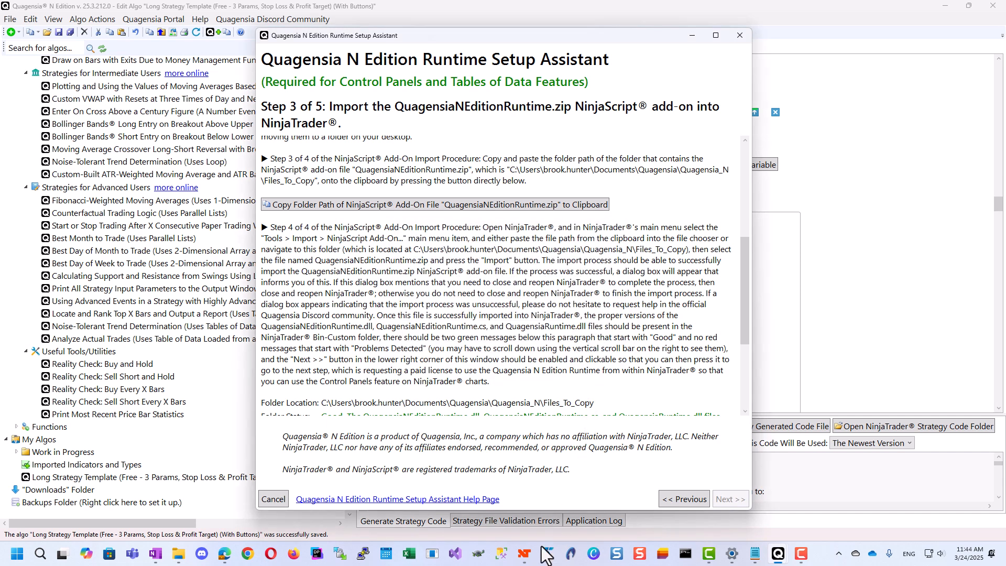
click(524, 554)
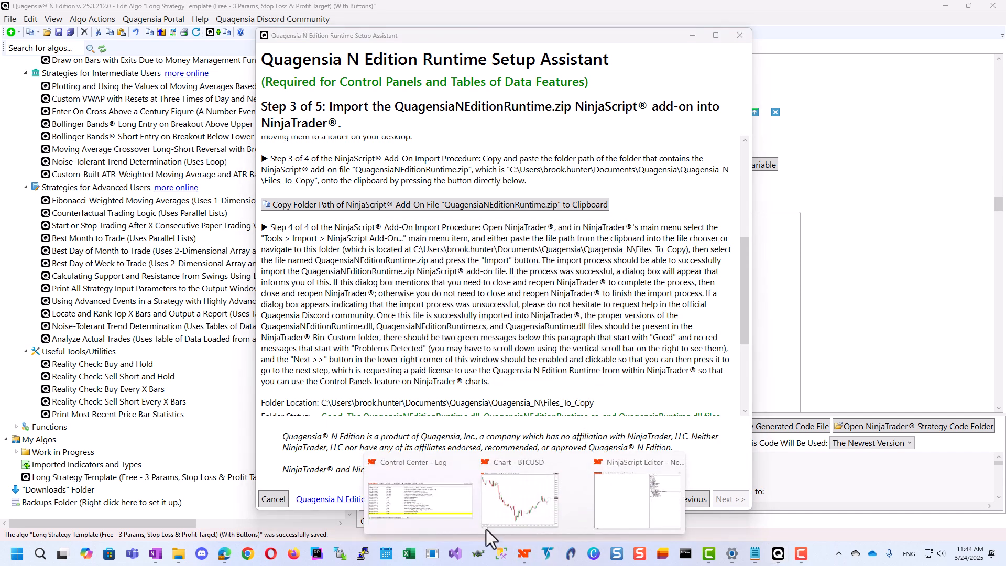
click(414, 501)
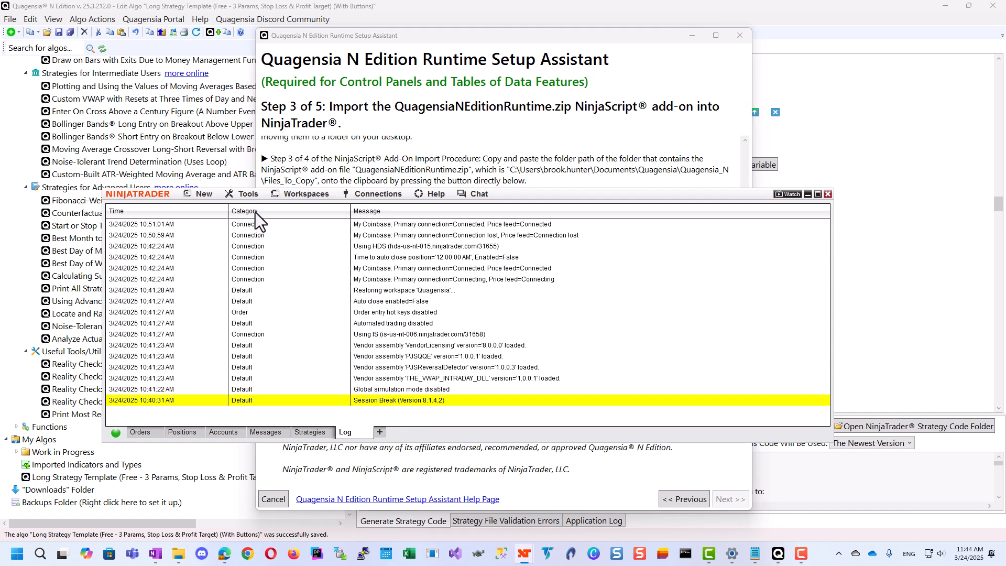
click(253, 199)
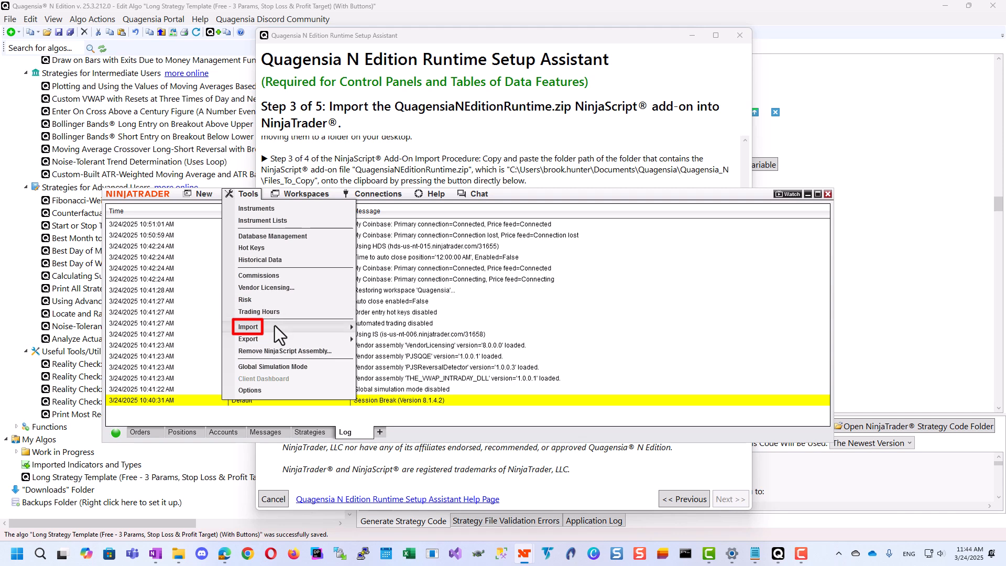
mouse_move(275, 325)
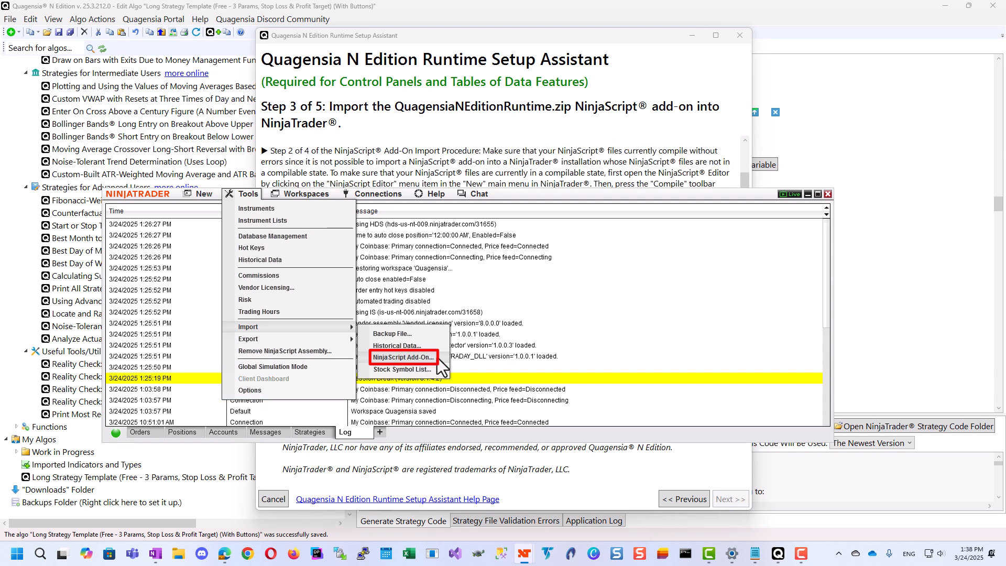
click(437, 358)
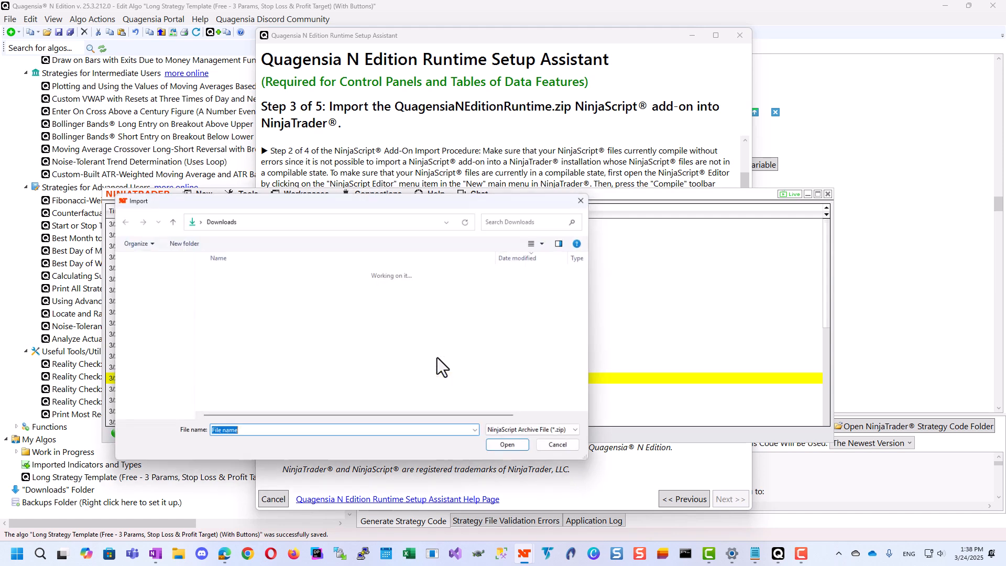
Step: Navigate the Import dialog to the copied Documents\Quagensia\Quagensia_N\Files_To_Copy folder by pasting its path from the clipboard
drag(470, 192, 501, 127)
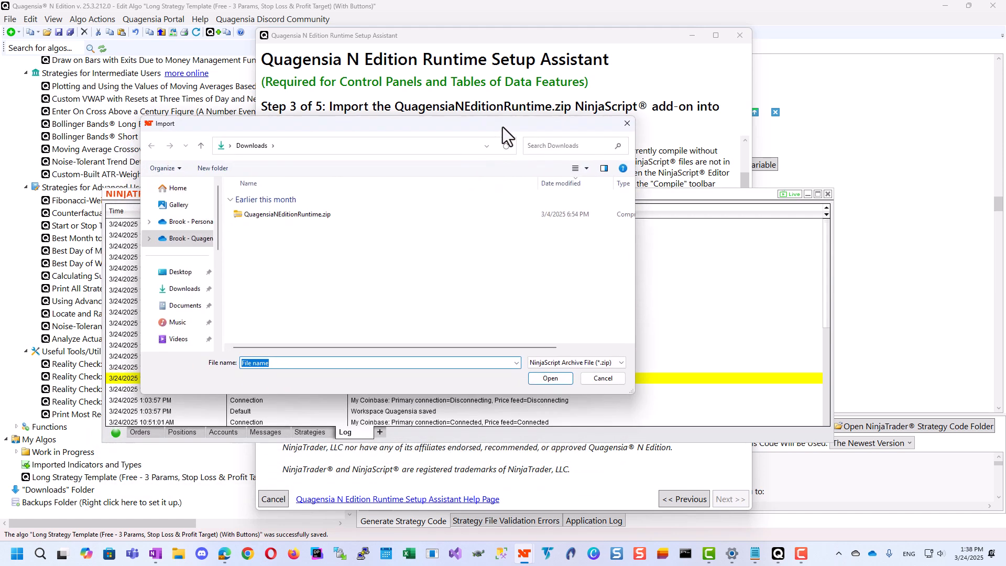
click(357, 146)
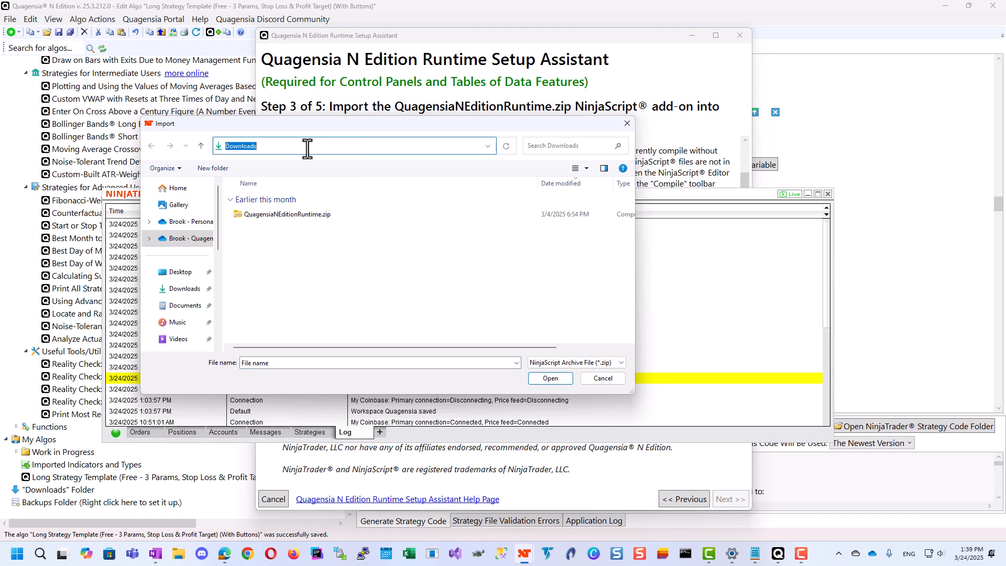
right_click(307, 149)
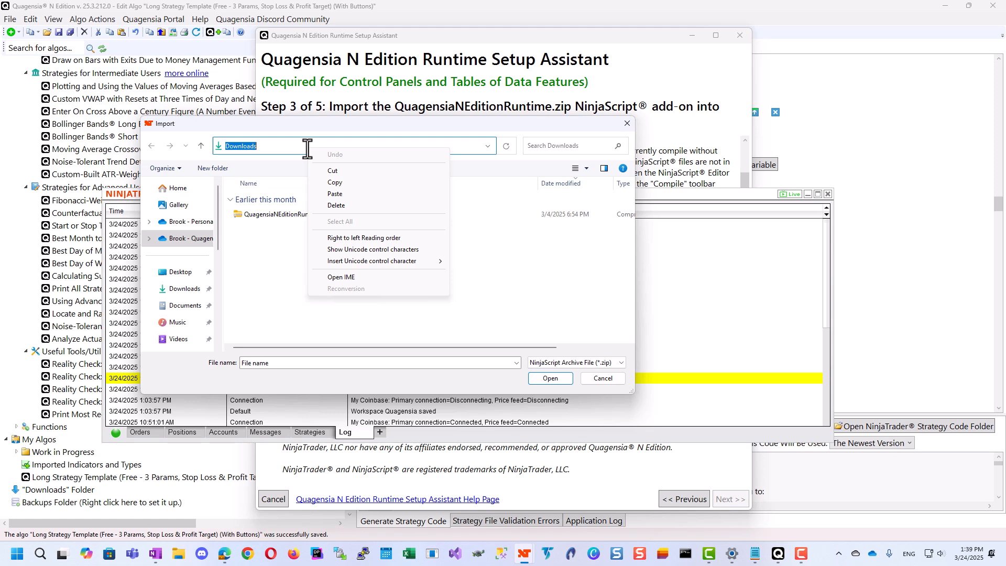
click(338, 194)
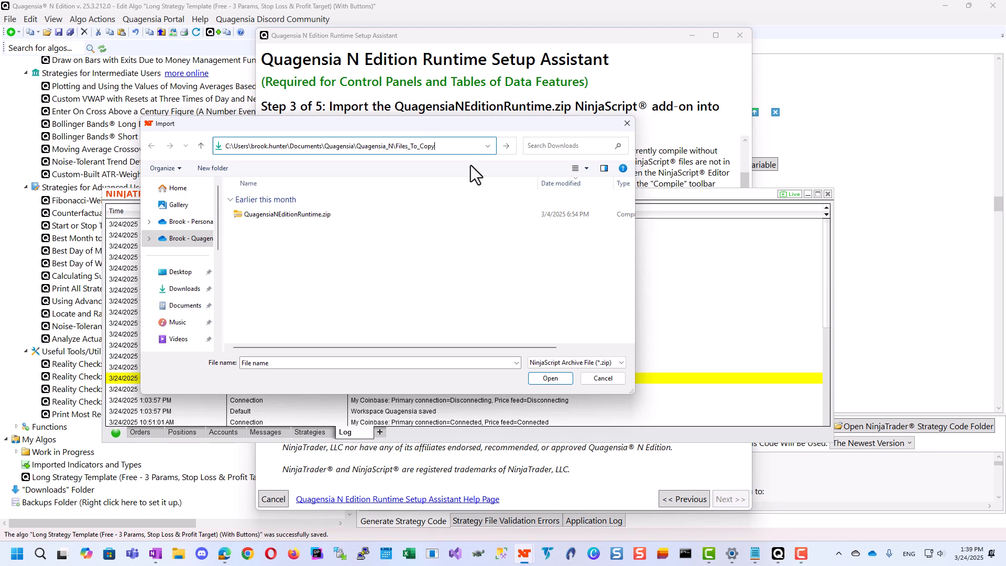
click(509, 154)
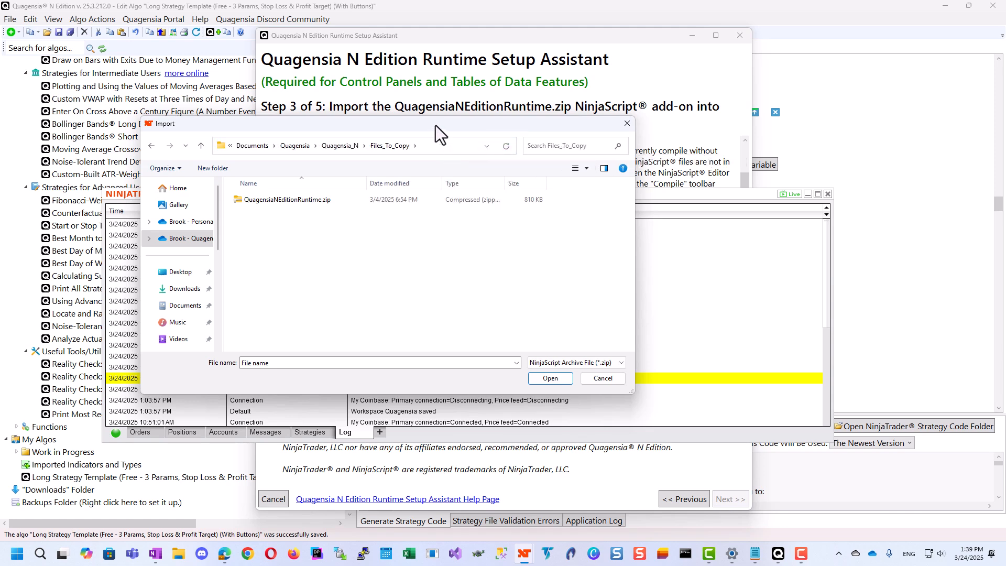
Step: Import the QuagensiaNEditionRuntime.zip add-on, accepting the third-party add-on warning and closing the import message
click(283, 200)
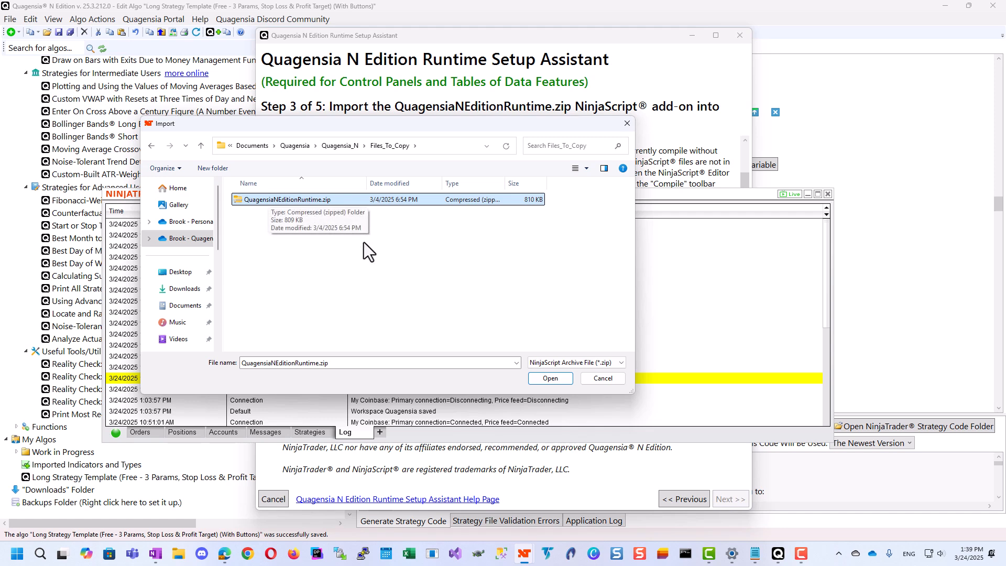
click(545, 378)
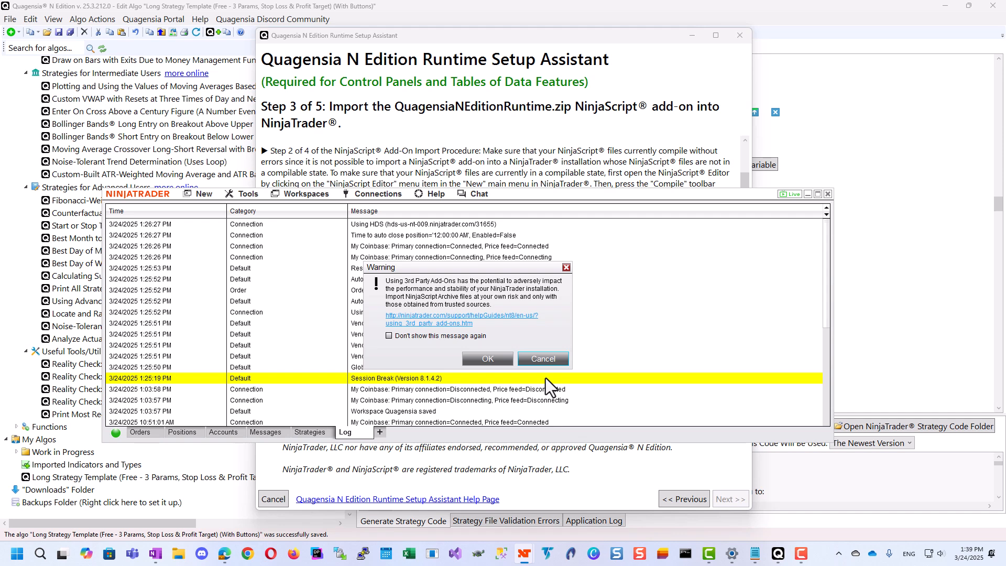
click(474, 360)
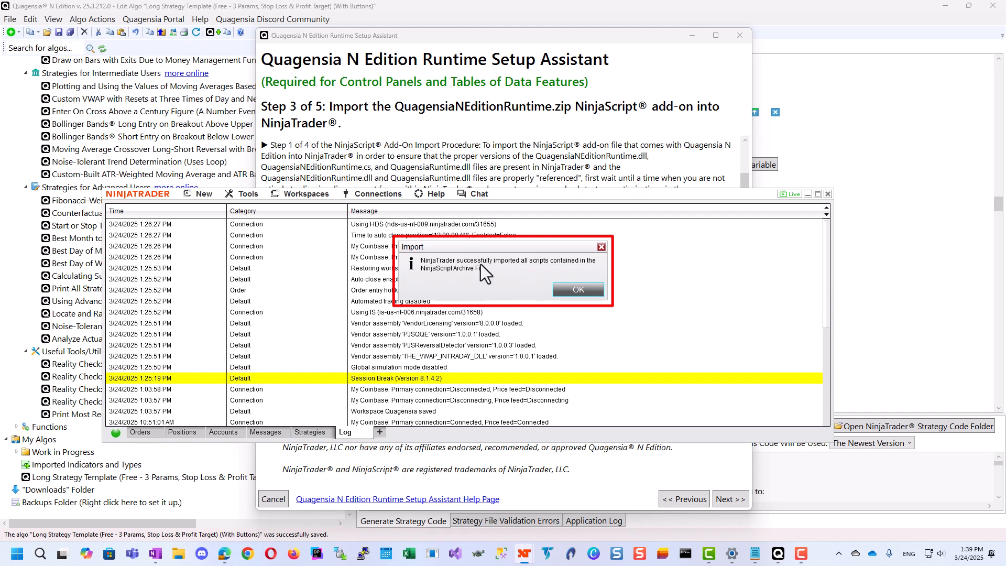
click(581, 289)
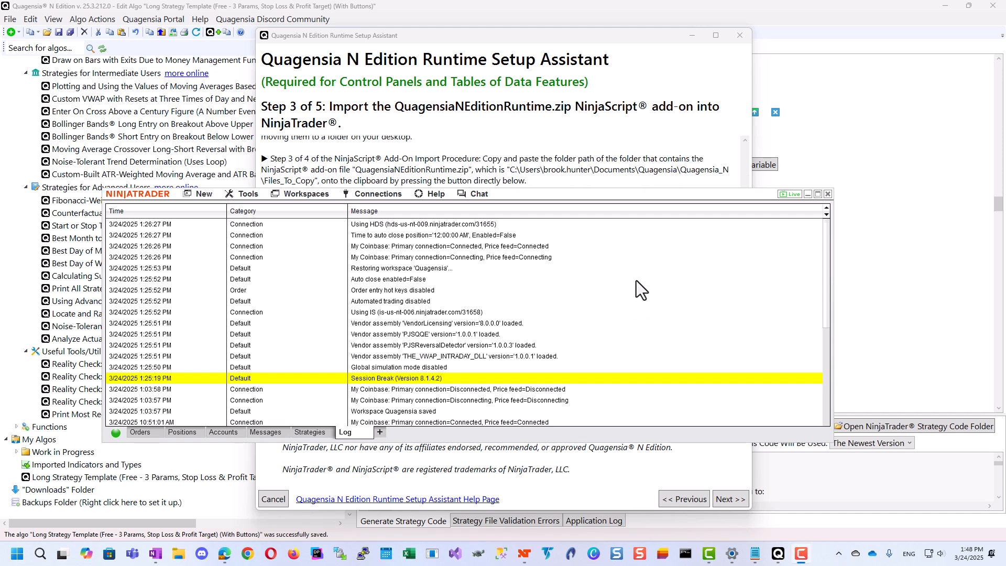
Step: Return to the Quagensia setup assistant, check the folder statuses at the end of step 3 and advance to step 4
click(634, 149)
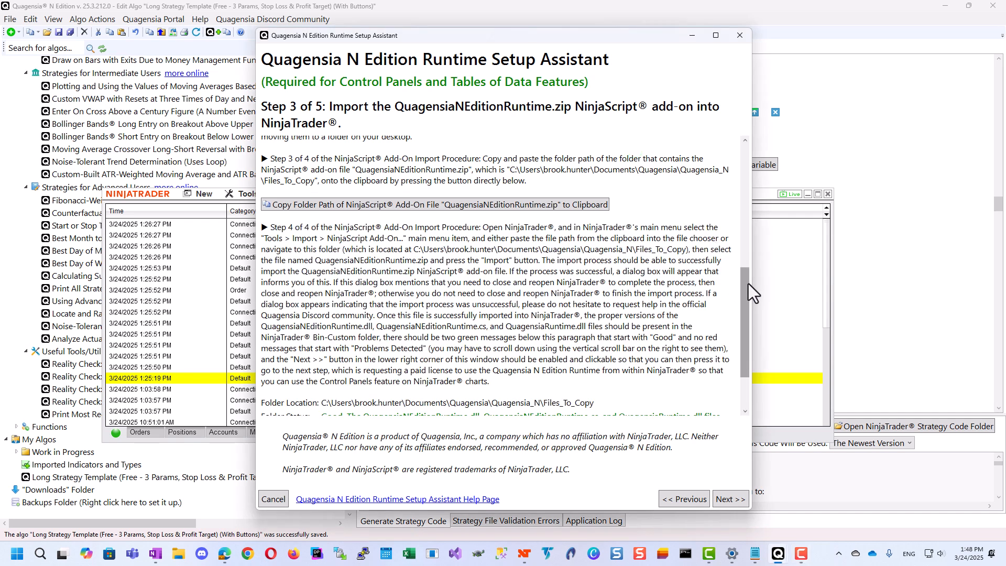
drag(747, 284, 731, 378)
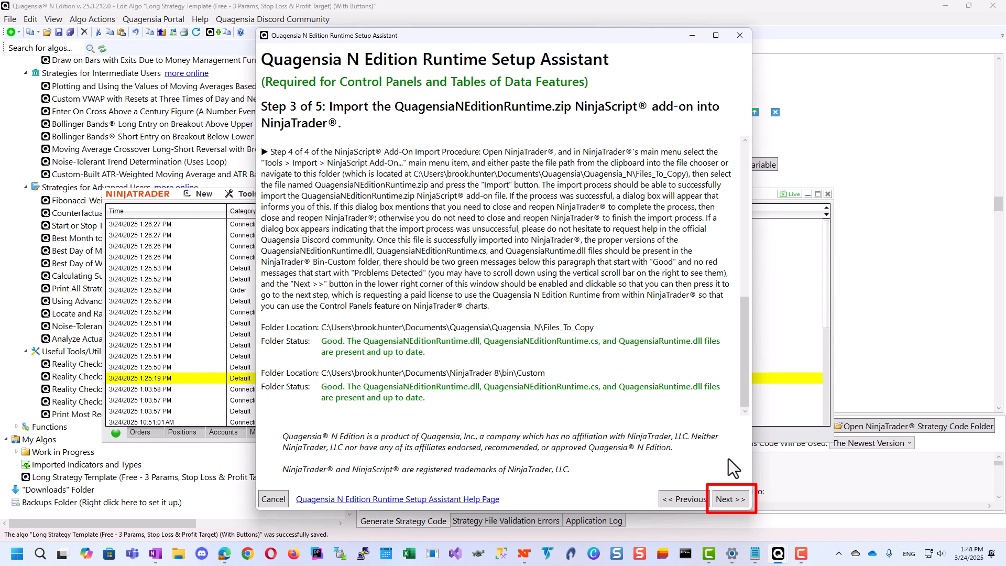
click(733, 500)
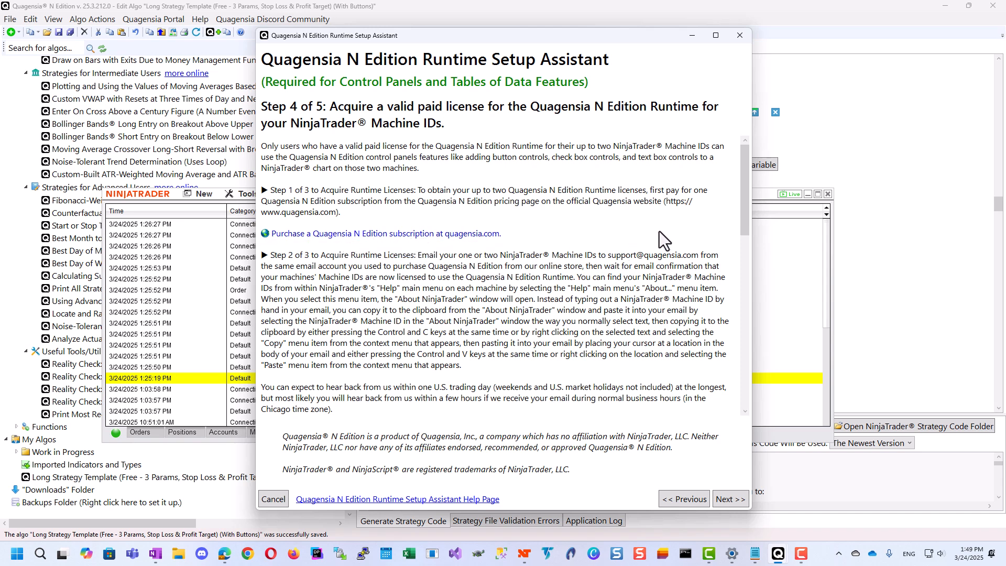
Step: Switch to NinjaTrader, open the About NinjaTrader window and copy the Machine ID to the clipboard
drag(747, 202, 743, 238)
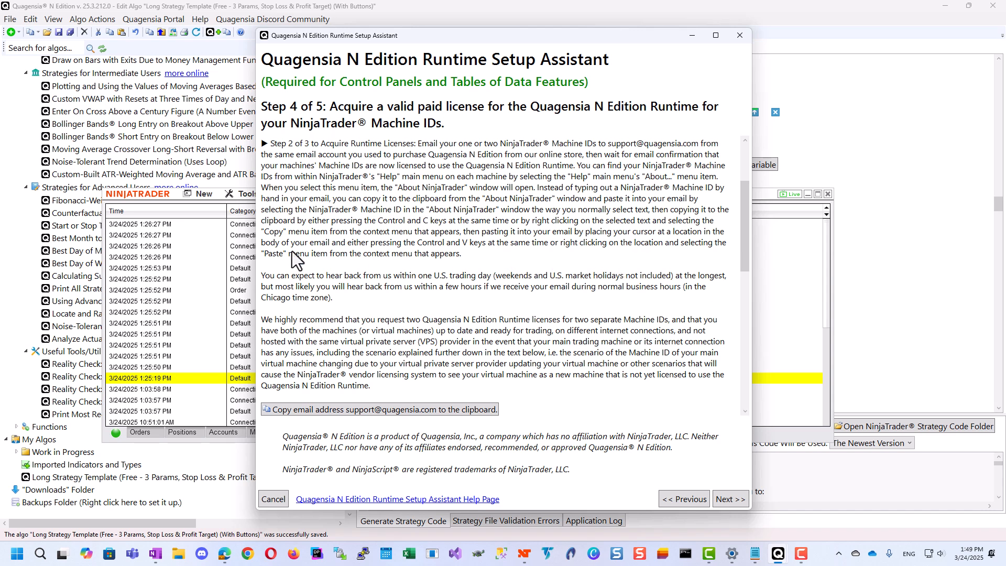
click(157, 199)
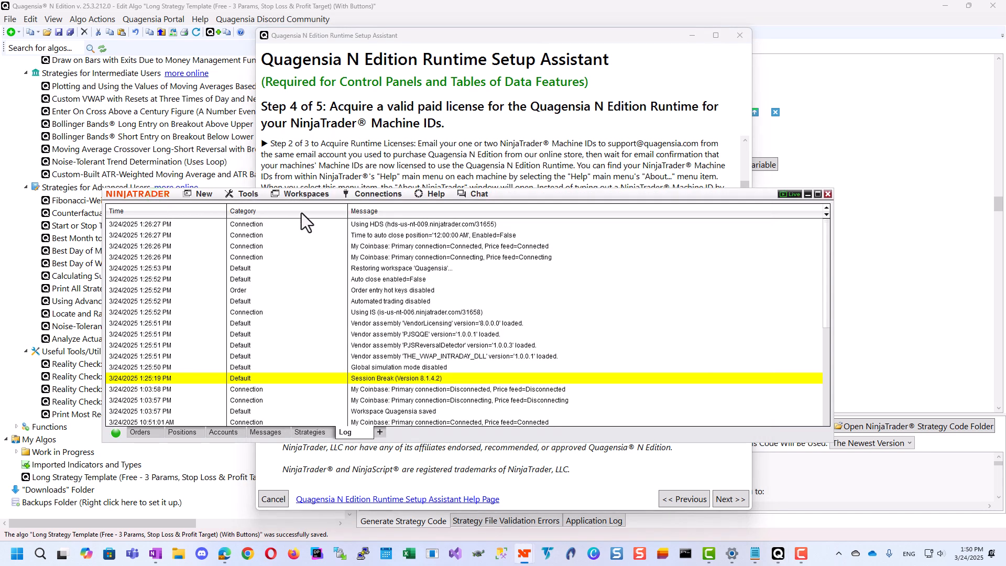
click(435, 195)
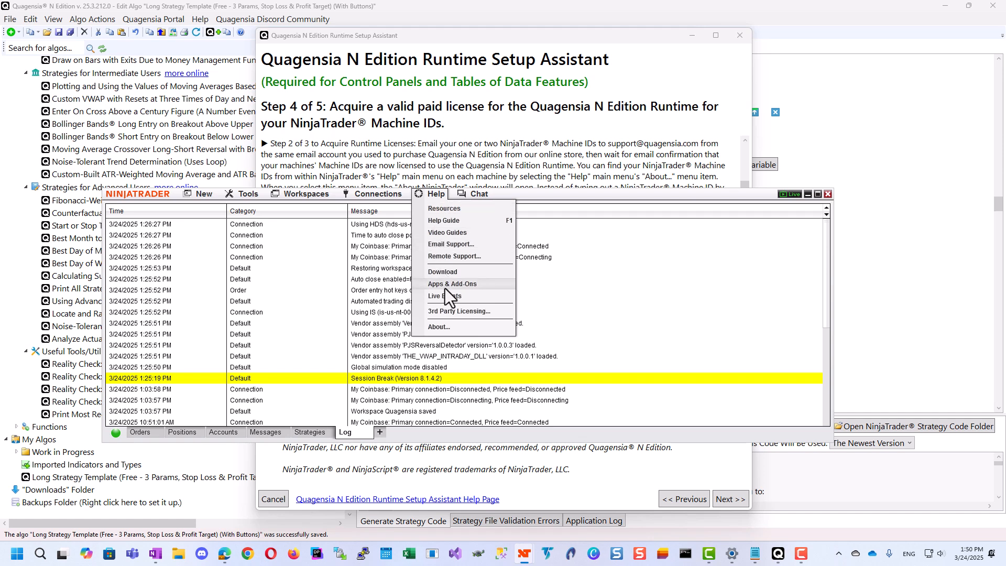
click(454, 329)
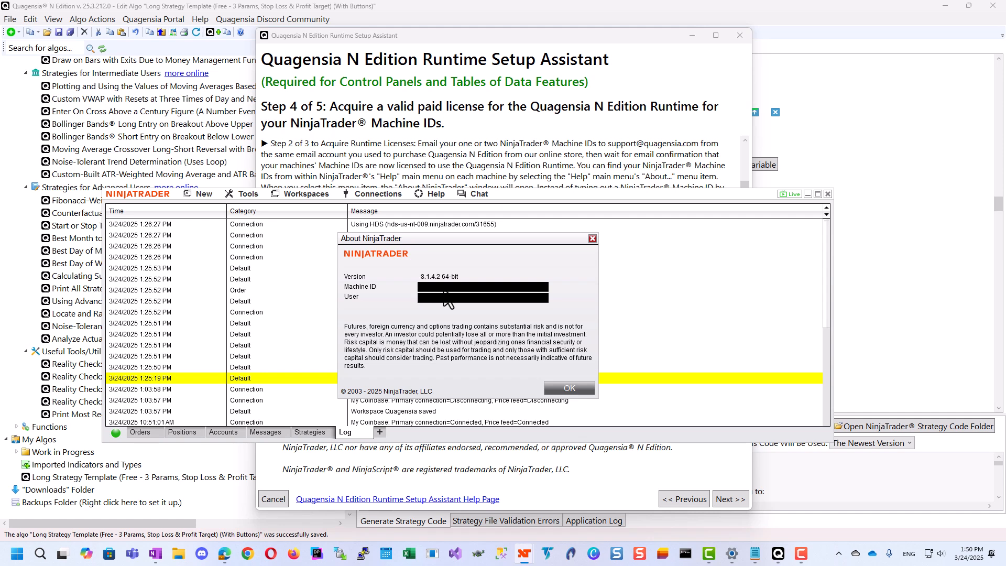
right_click(533, 298)
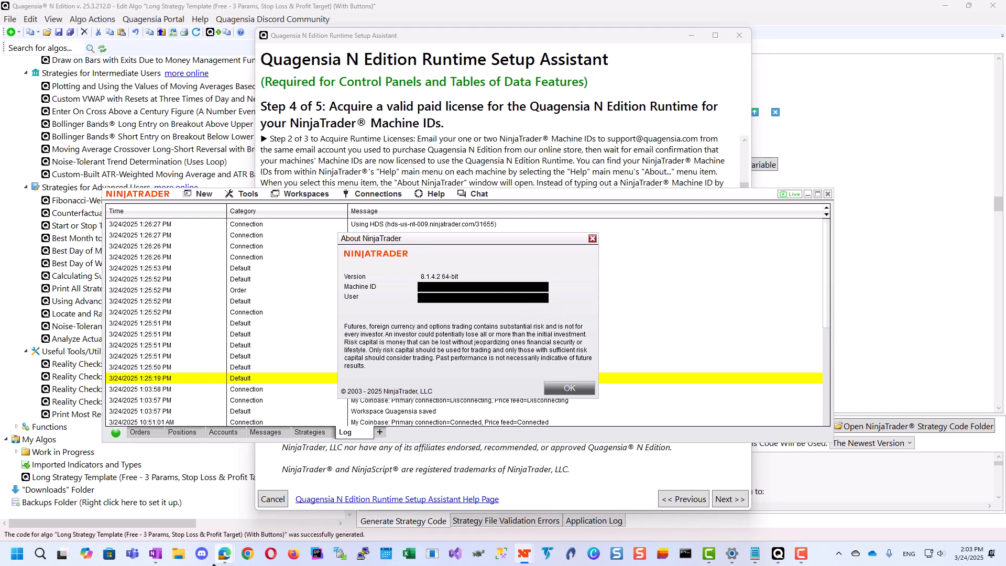
Step: Switch to the "My NinjaTrader Machine IDs" email draft in Microsoft Edge and paste the Machine ID on the blank line above "Thanks,"
click(220, 558)
click(271, 518)
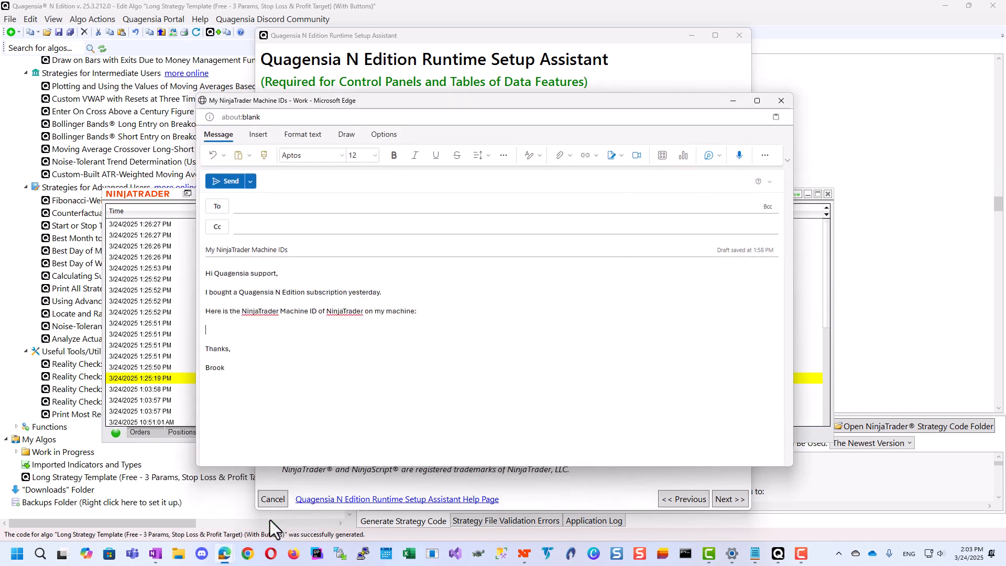
right_click(208, 331)
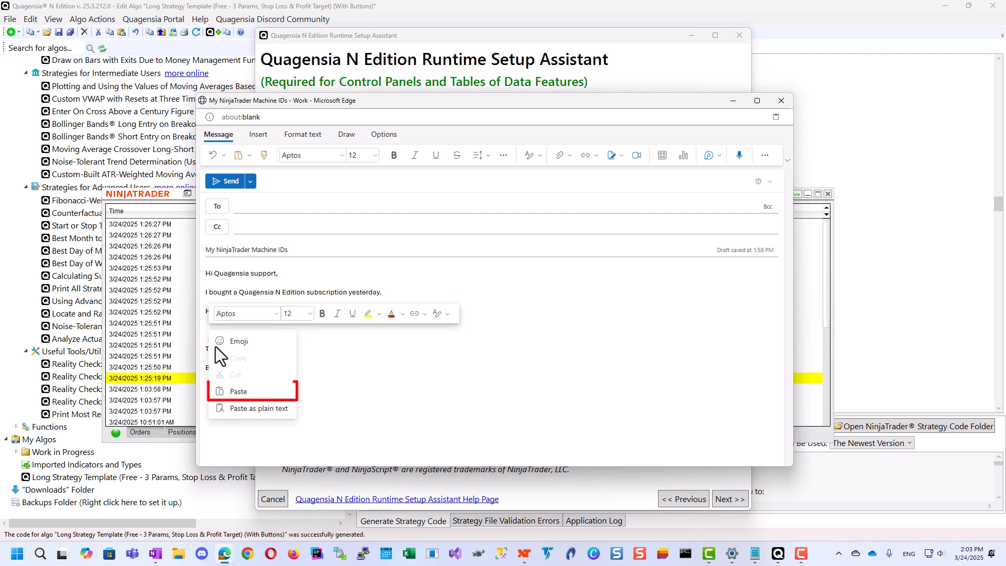
click(249, 391)
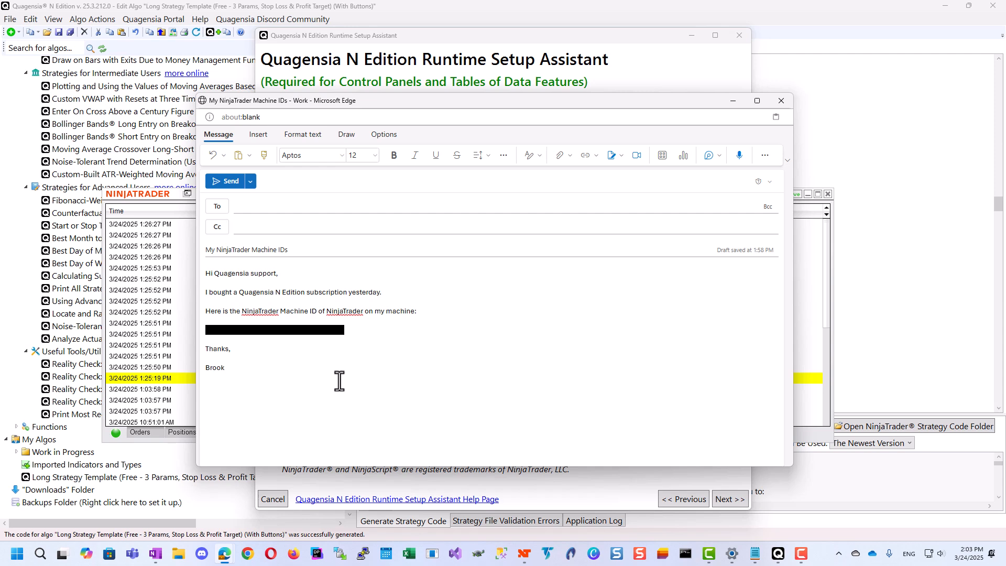
Step: Return to step 4 of the Quagensia setup assistant and copy the Quagensia support email address to the clipboard
click(563, 481)
scroll(596, 389, down, 5)
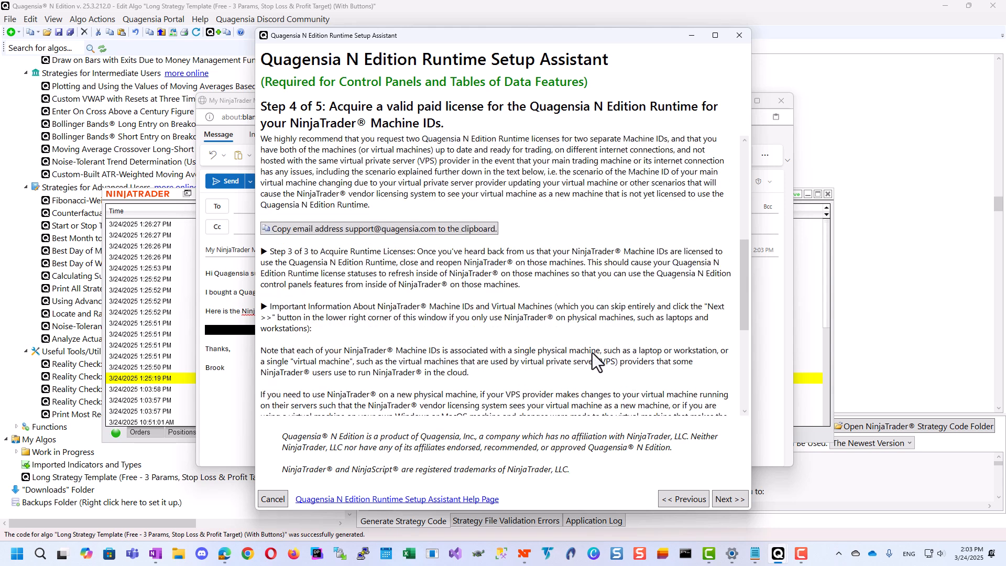
click(372, 229)
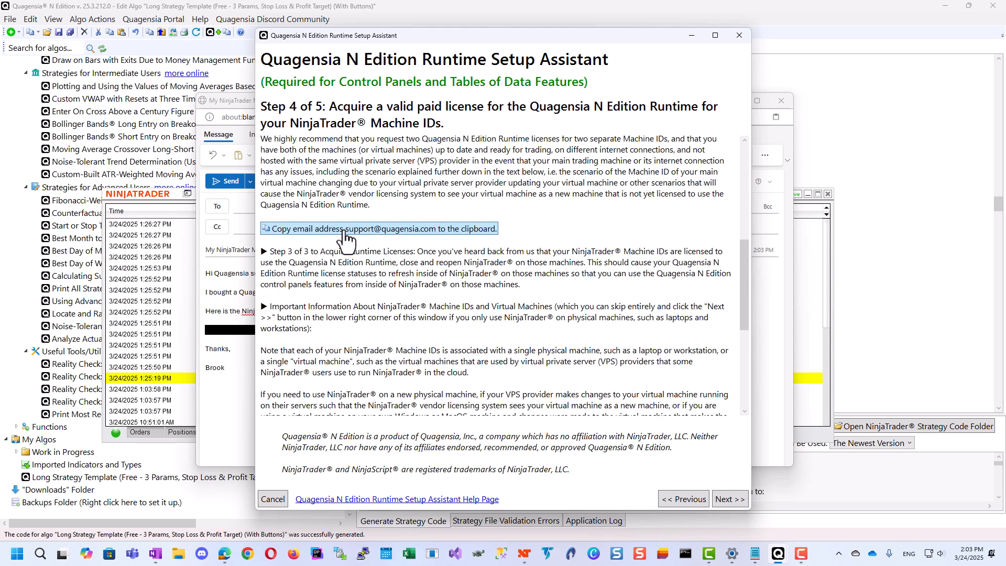
click(598, 314)
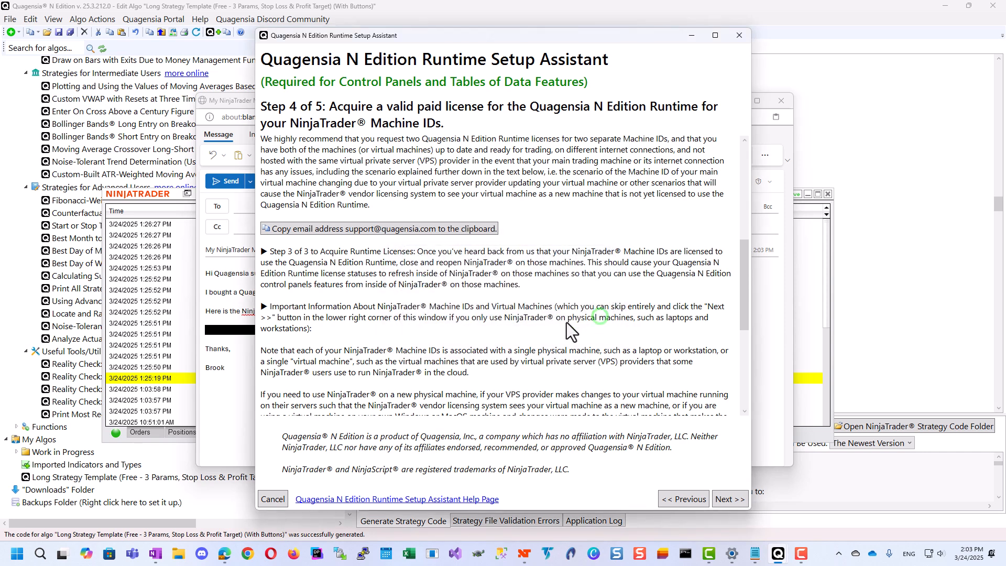
Step: Switch back to the email draft and paste the copied support address as plain text as the recipient
click(243, 393)
click(248, 208)
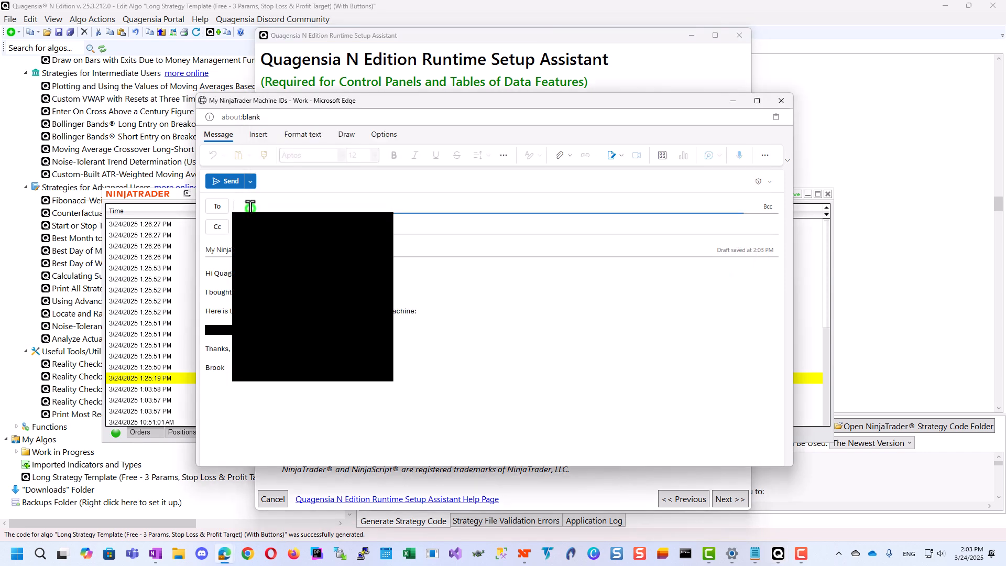
right_click(251, 210)
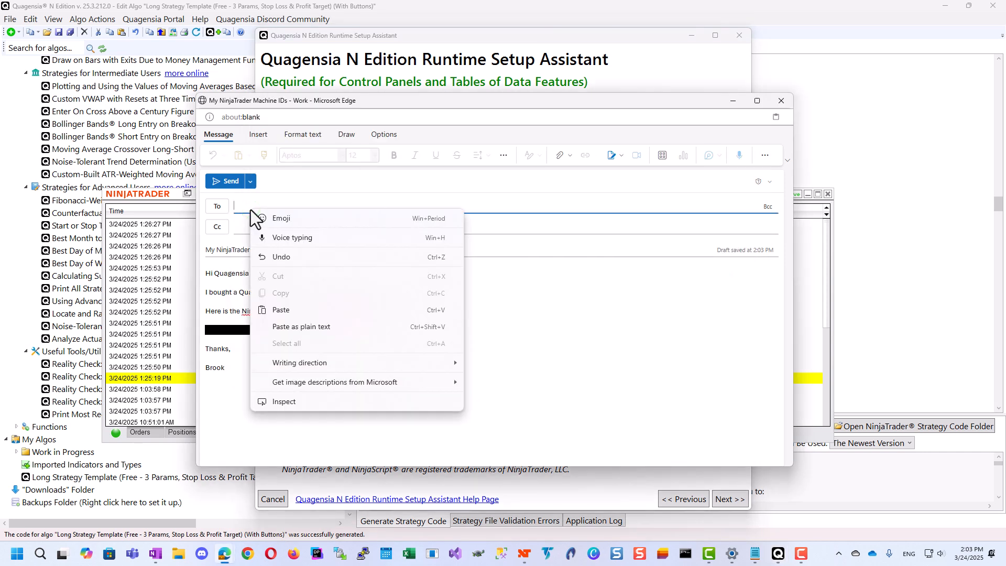
click(308, 326)
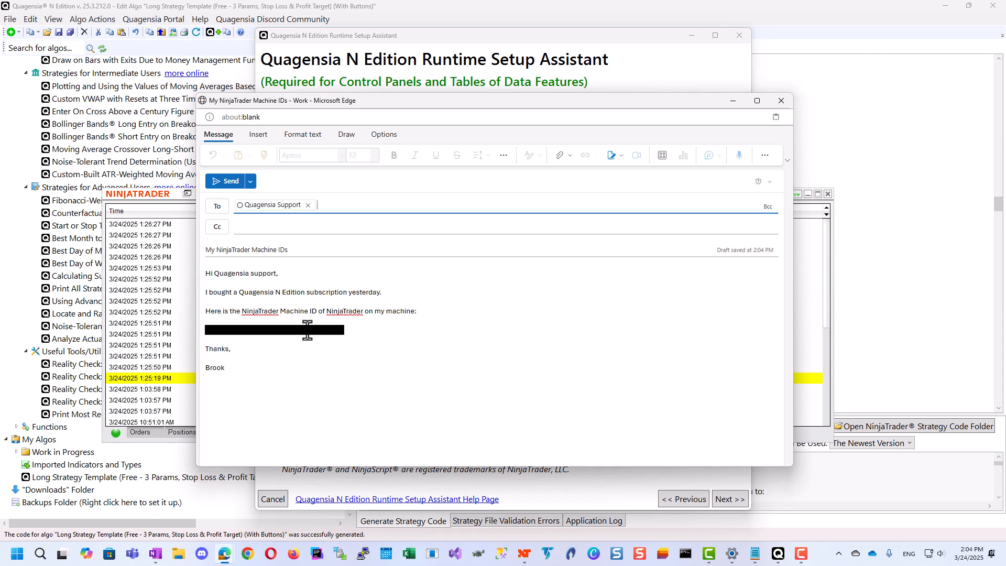
Step: Return to the setup assistant and read step 3 of 3 on acquiring runtime licenses and the virtual machine information
click(544, 489)
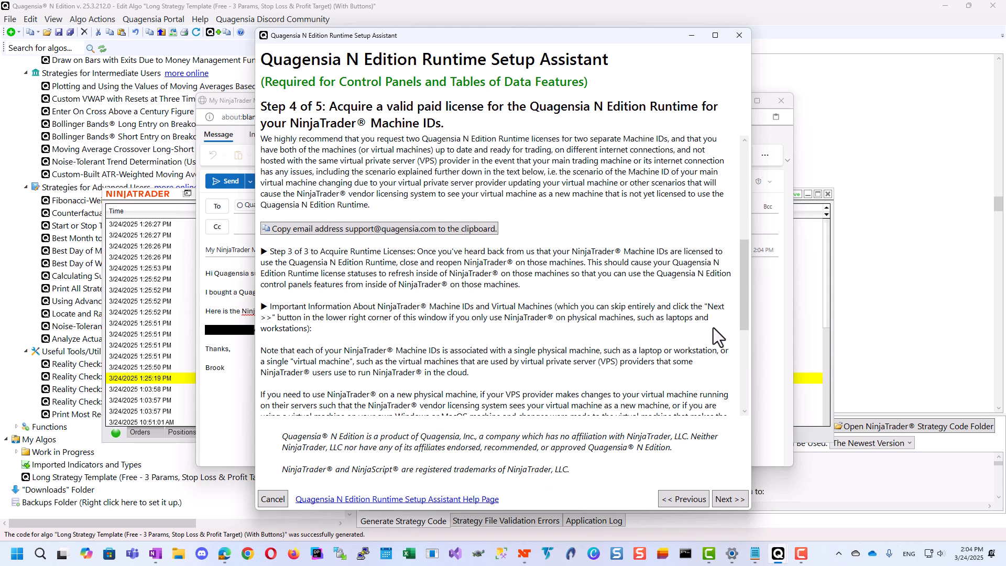
scroll(742, 311, down, 2)
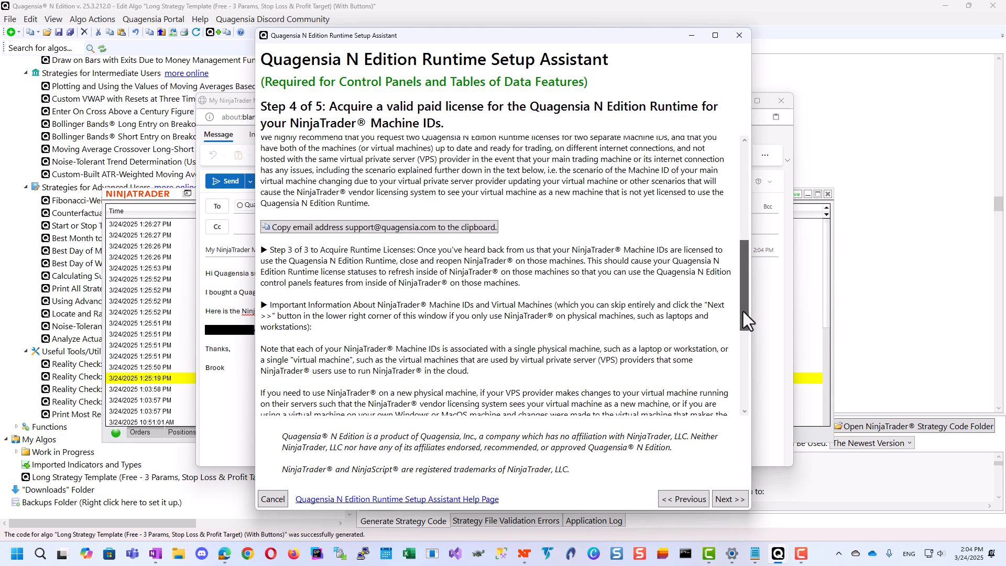
drag(741, 321, 737, 335)
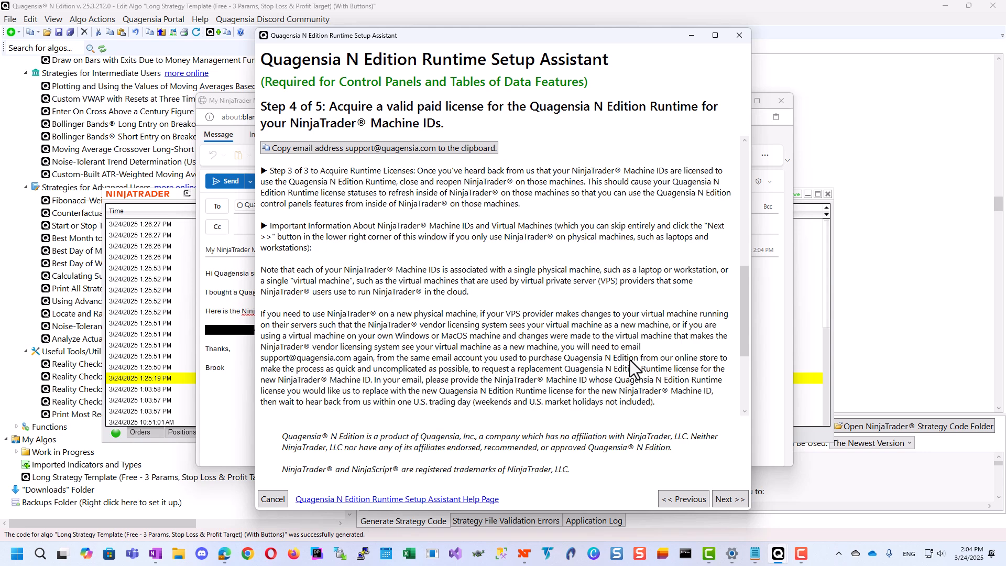
Step: Read the rest of step 4 of the setup assistant, advance to step 5, and close the completed assistant
click(739, 325)
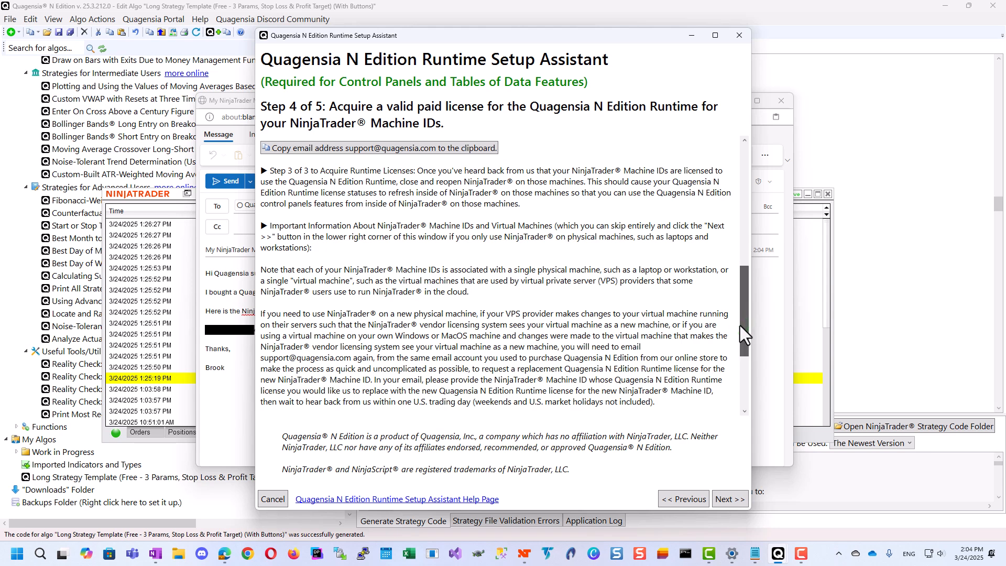
drag(739, 325, 737, 350)
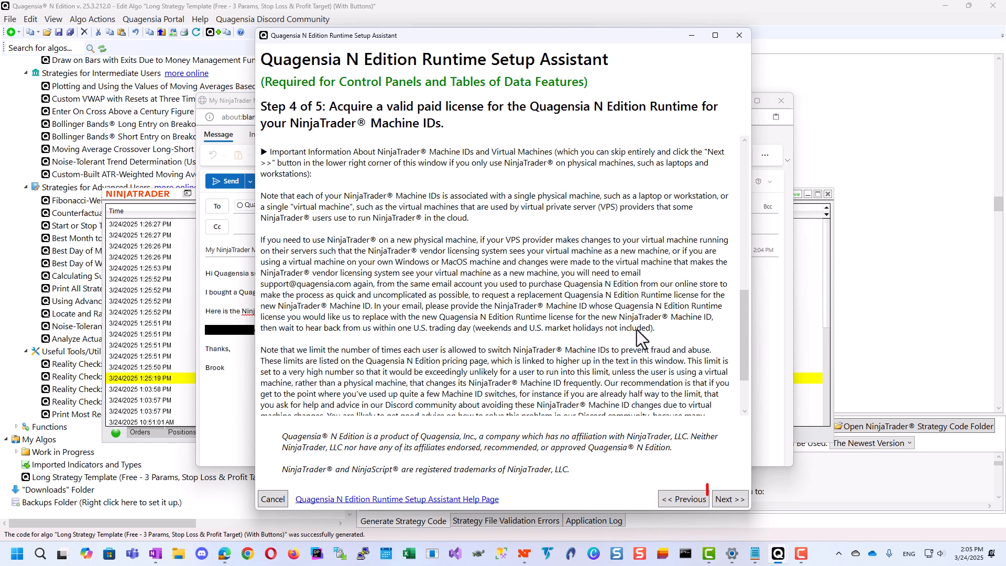
click(730, 499)
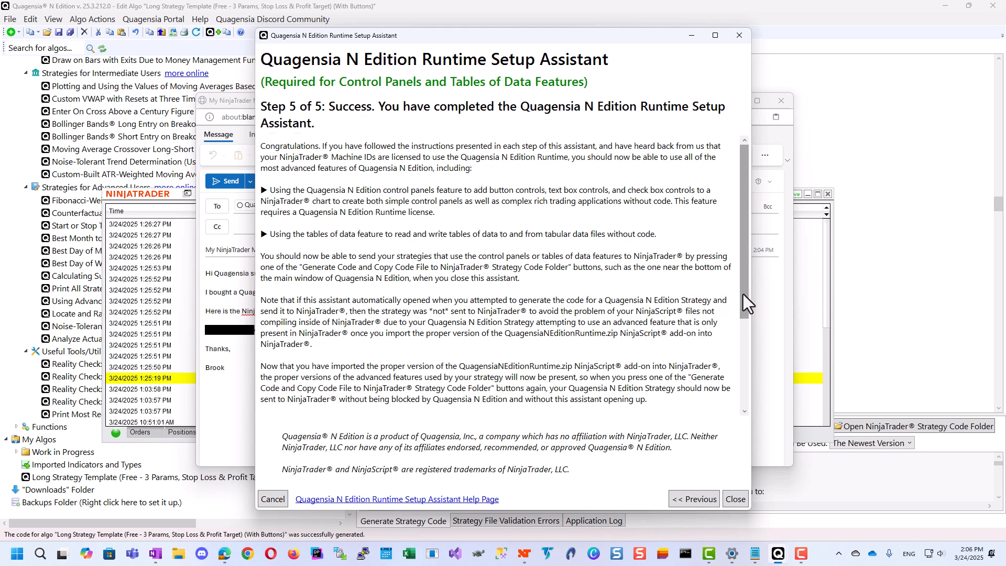
drag(743, 293, 740, 403)
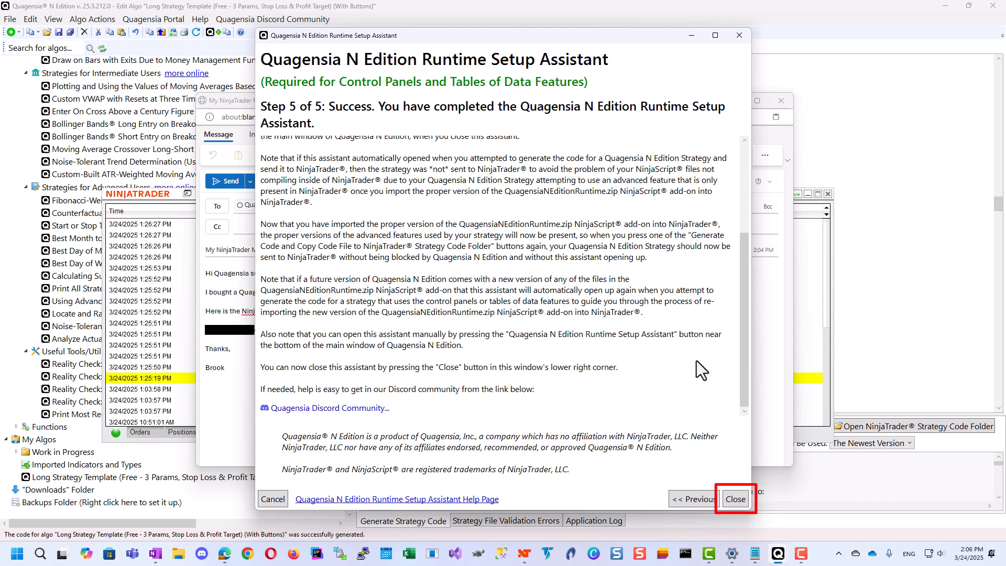
click(735, 499)
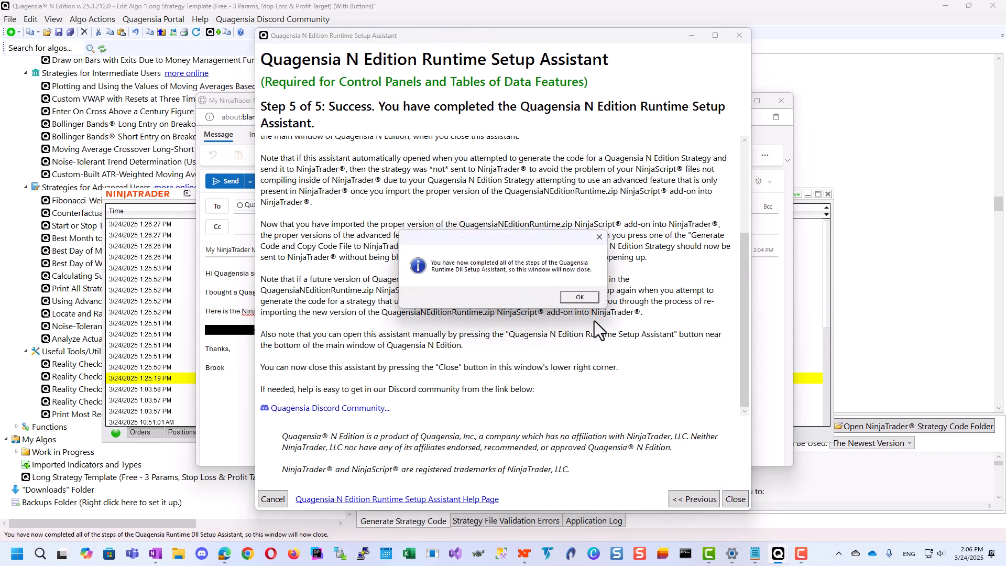
click(580, 297)
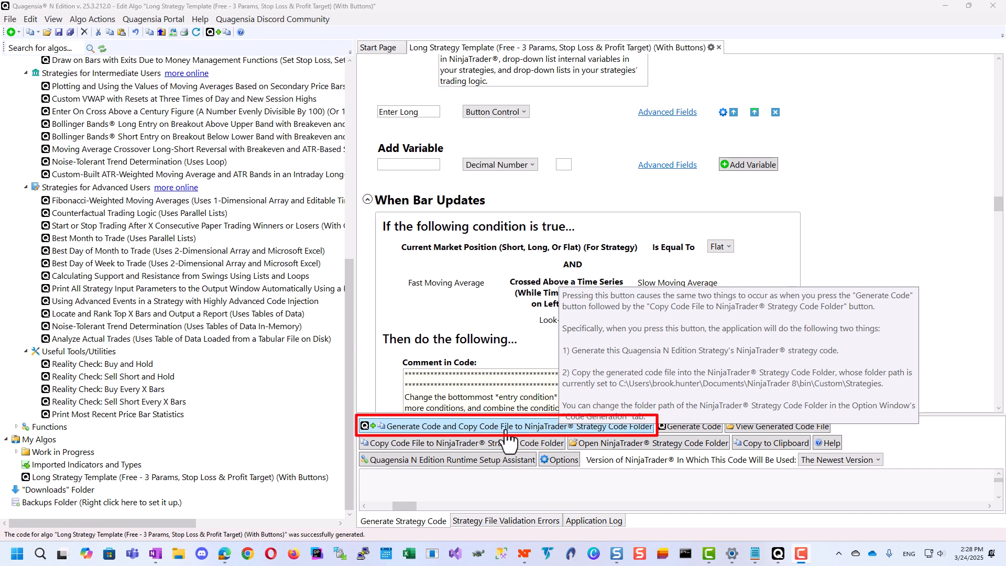
Step: Generate the strategy's code and copy it to the NinjaTrader Strategy Code Folder, replacing the existing Q_LongStrategyTemplate_Free_StopLoss_WithButtons.cs file
click(506, 427)
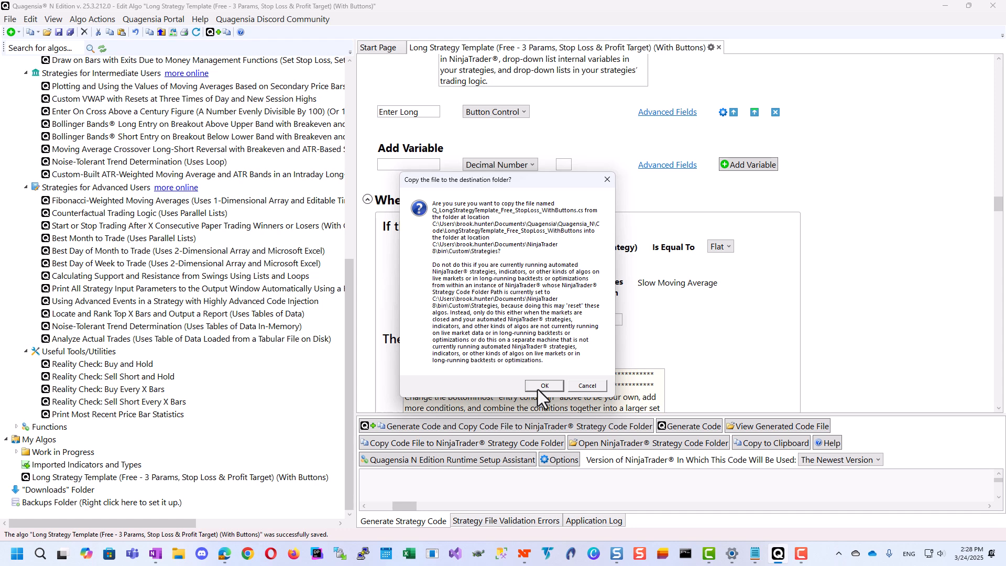
click(538, 387)
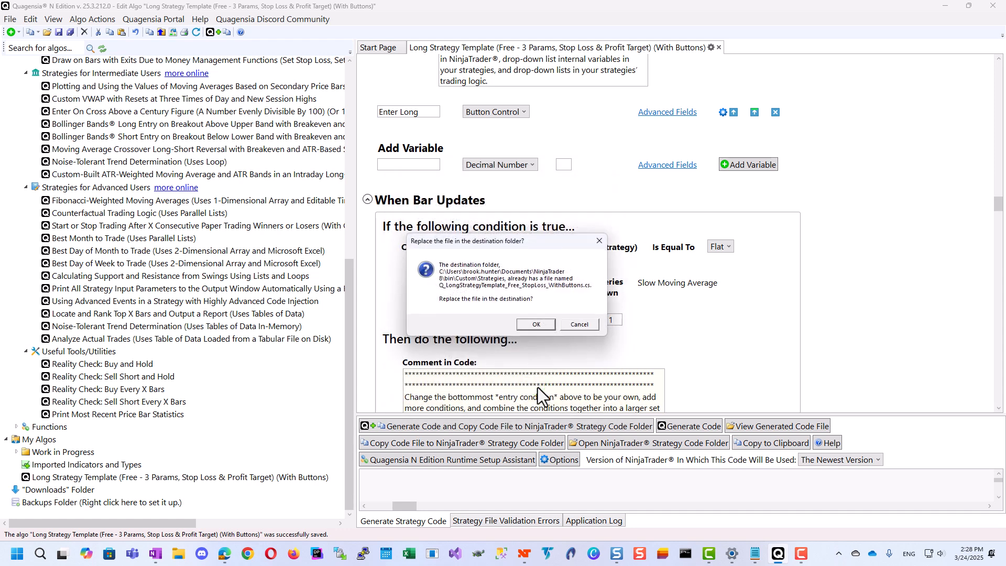
click(537, 325)
click(587, 369)
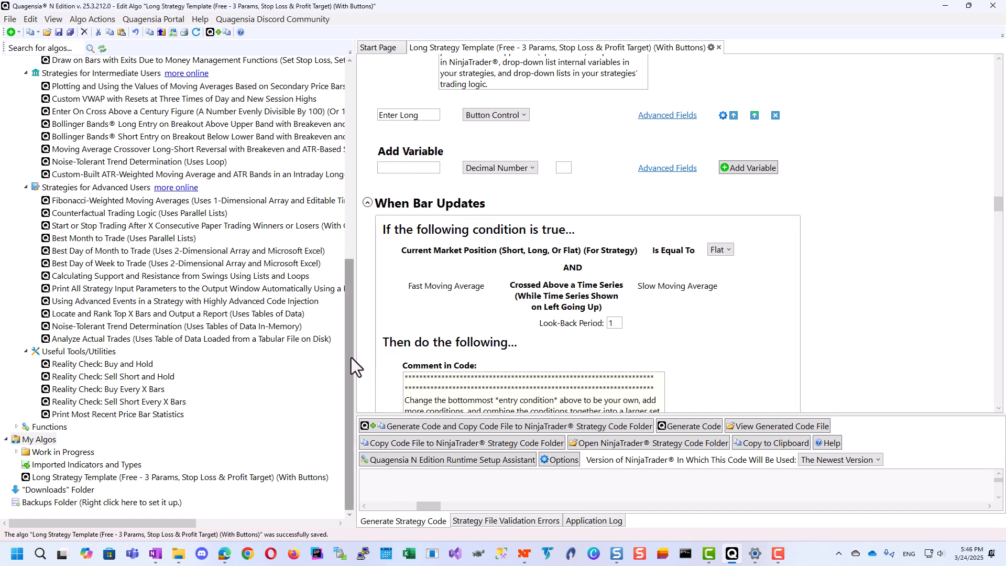
Step: Switch to NinjaTrader's ETHUSD chart and add the Q_LongStrategyTemplate_Free_StopLoss_WithButtons strategy to its configured strategies
drag(351, 357, 351, 156)
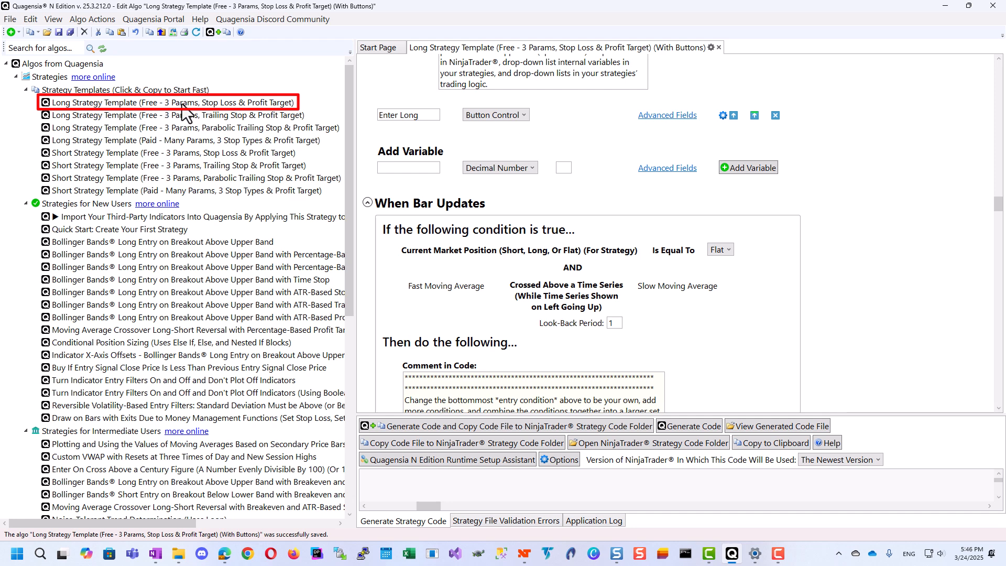
mouse_move(524, 554)
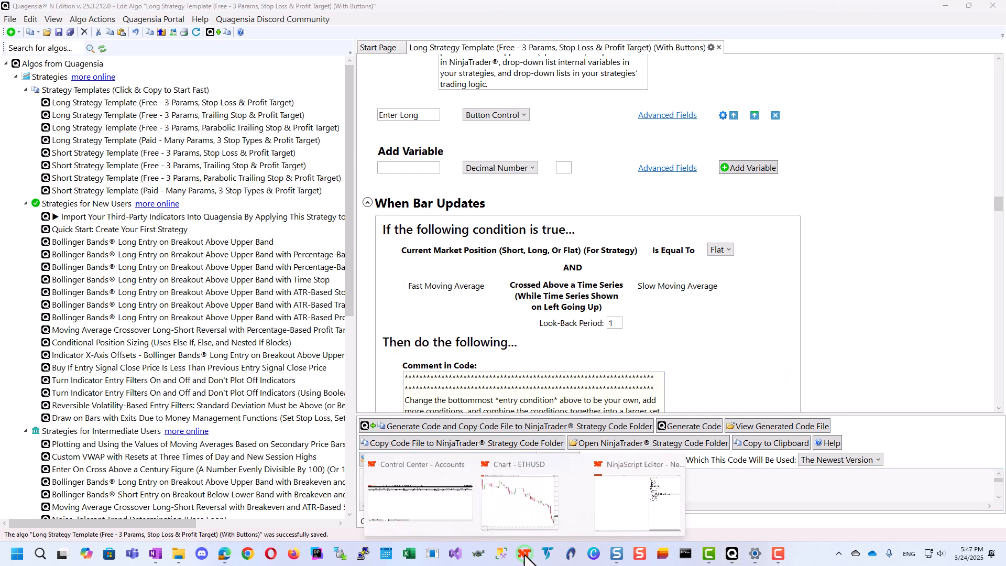
click(526, 510)
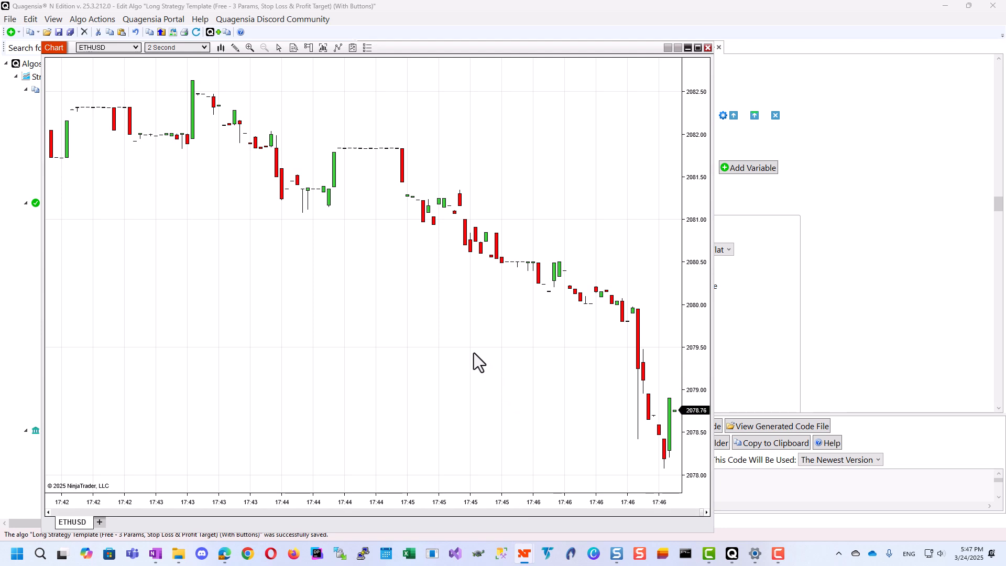
right_click(419, 314)
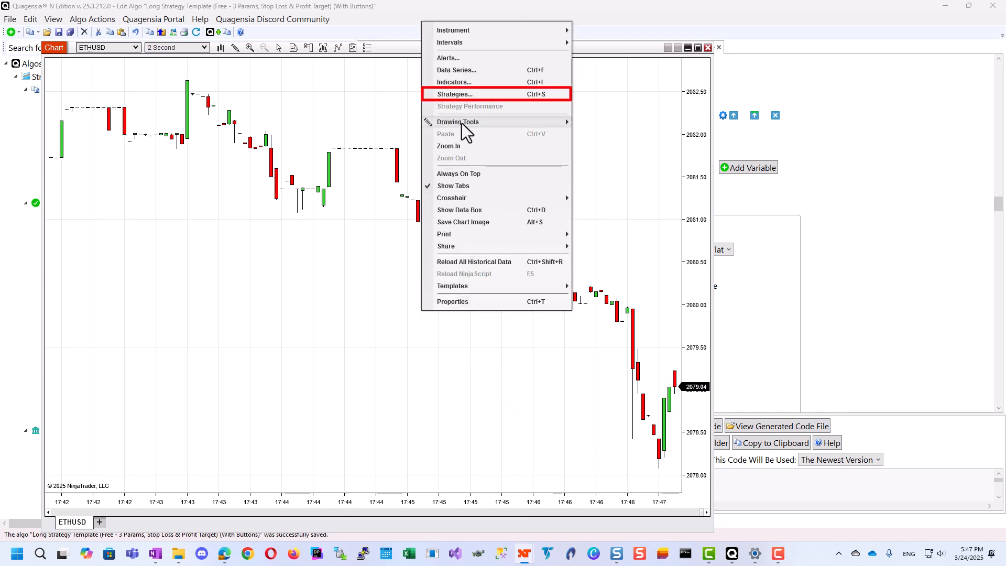
click(459, 94)
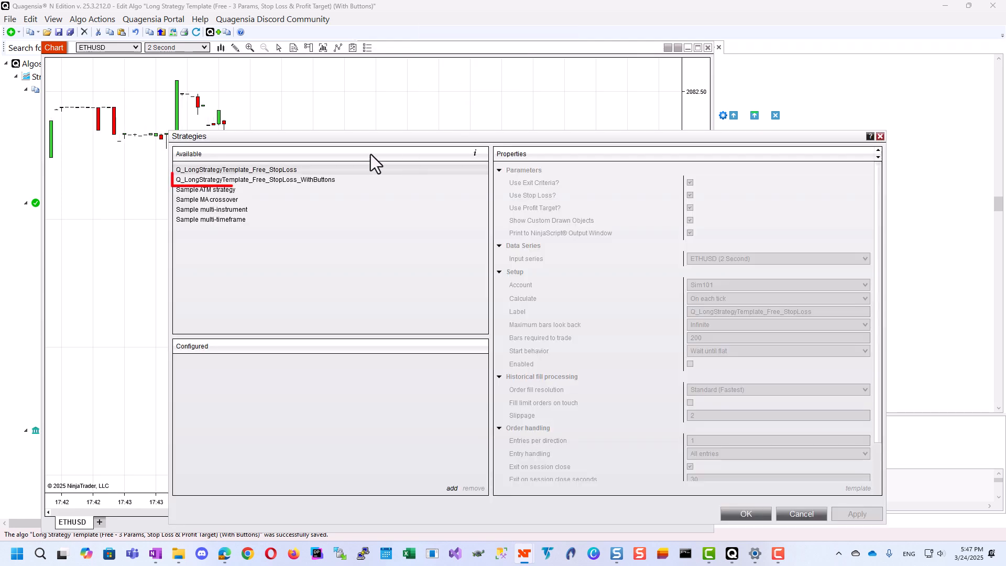
click(286, 180)
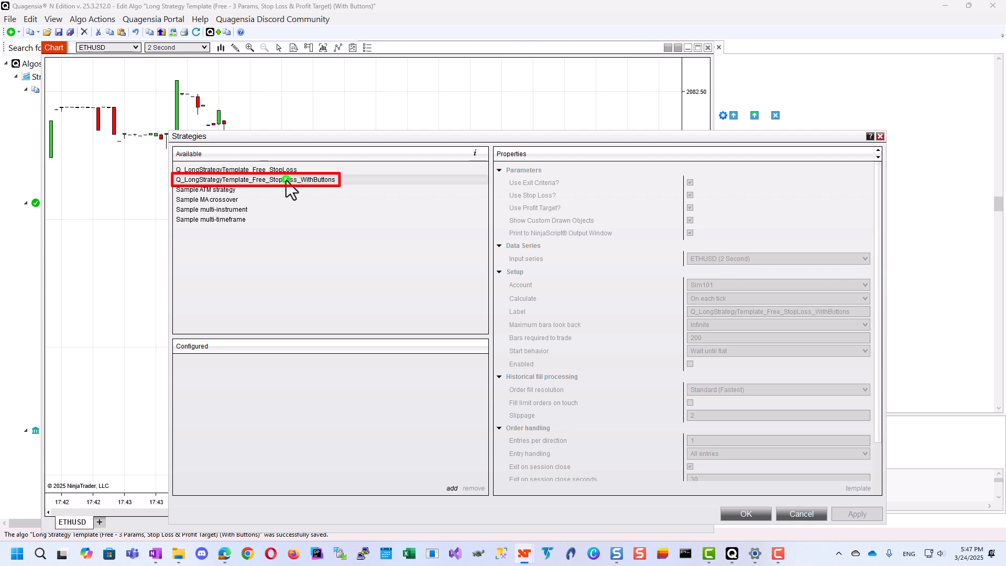
double_click(285, 180)
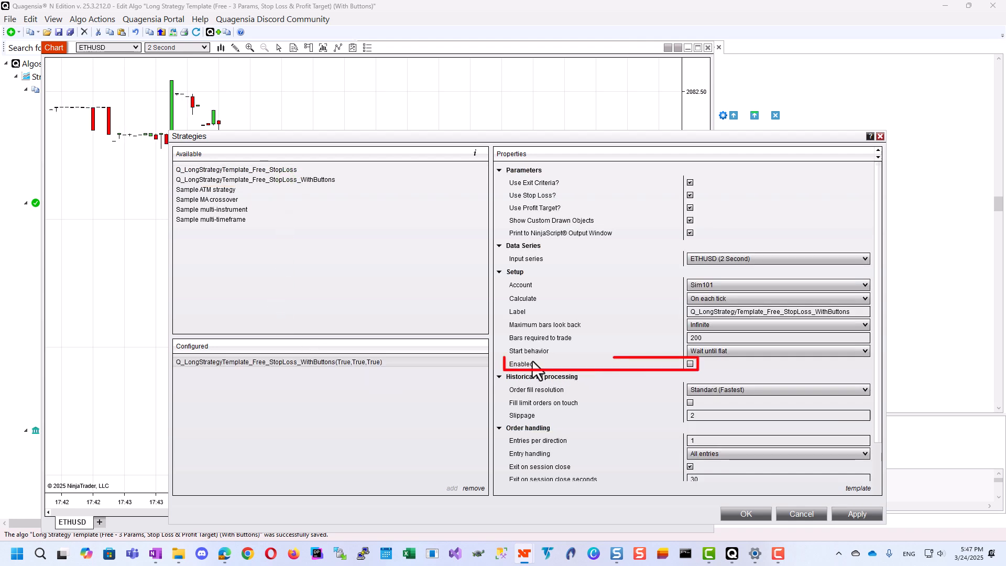
Step: Enable the configured strategy, apply it to the ETHUSD chart, and accept the order confirmation notice
click(690, 364)
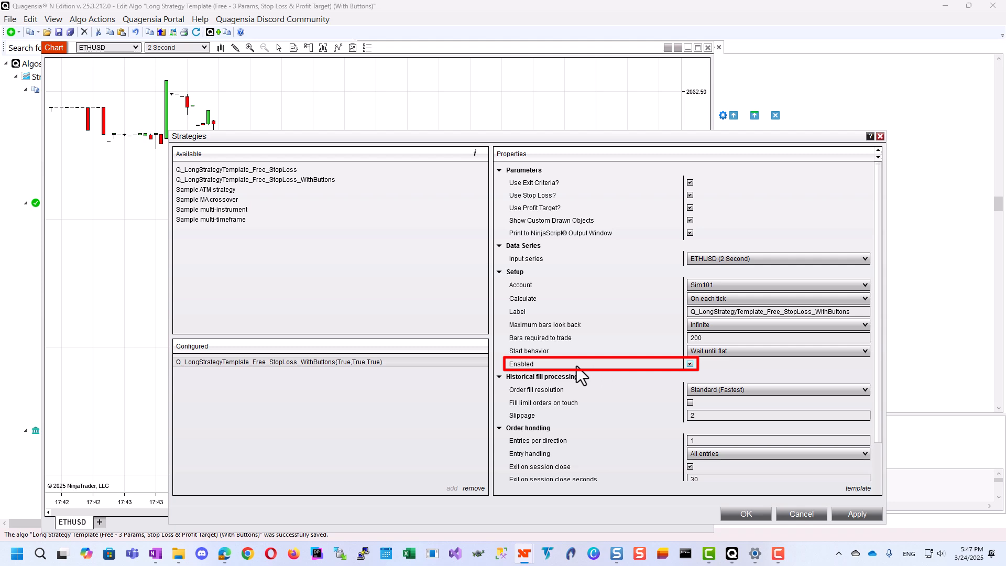
click(743, 516)
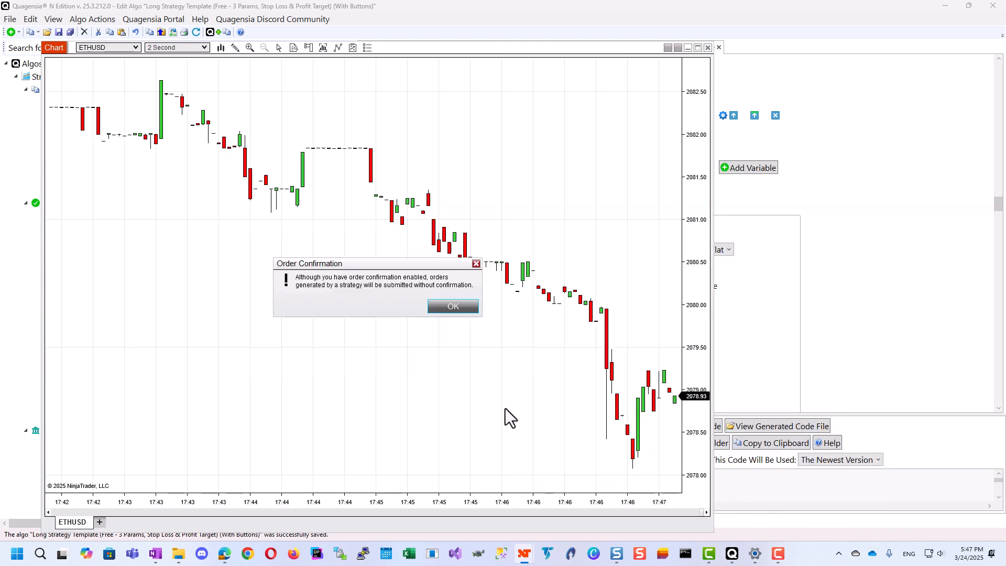
click(456, 307)
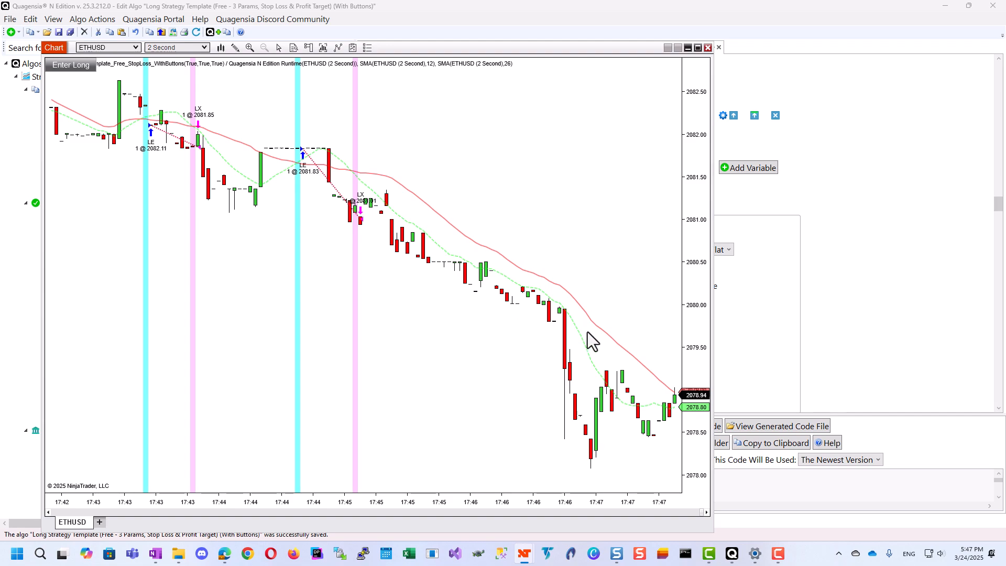
Step: Return to Quagensia N Edition and set the "Enter Long" button's control panel location to Bottom Left
click(762, 487)
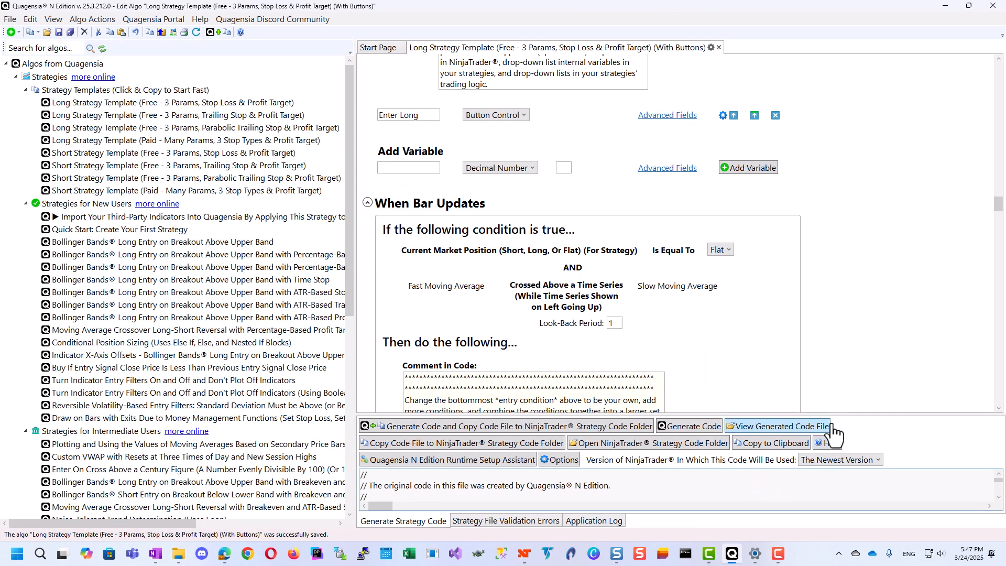
drag(998, 203, 1004, 388)
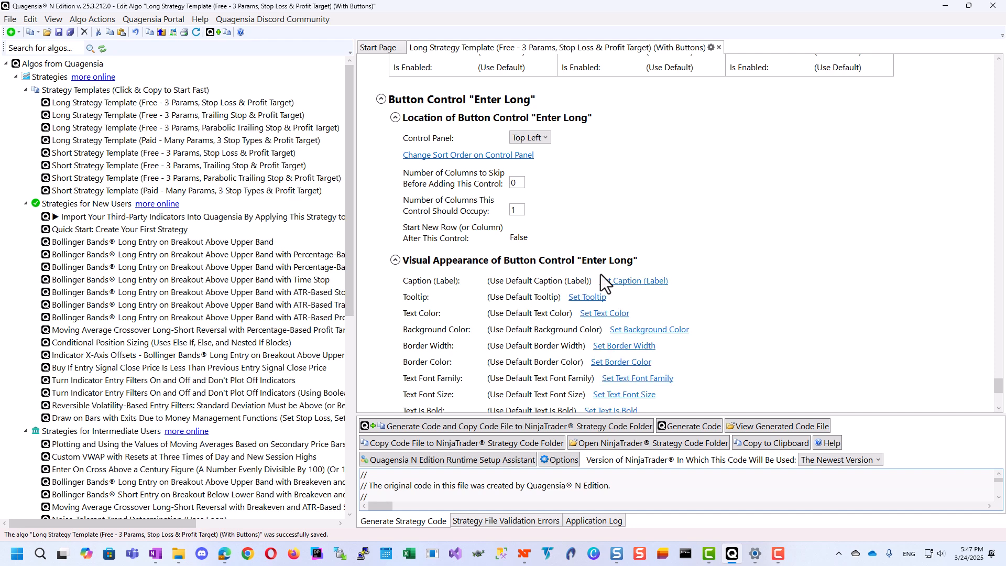
click(540, 140)
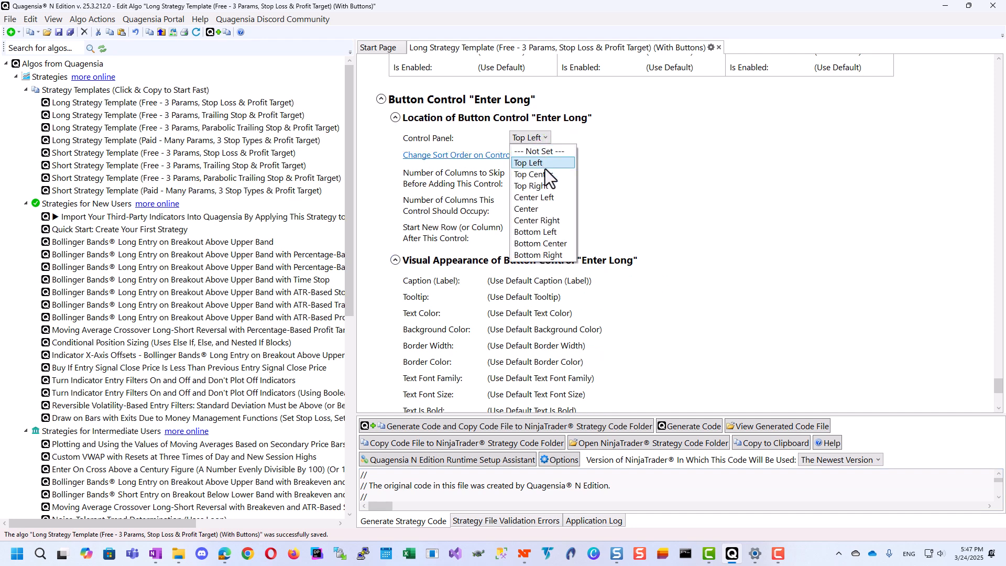
click(564, 232)
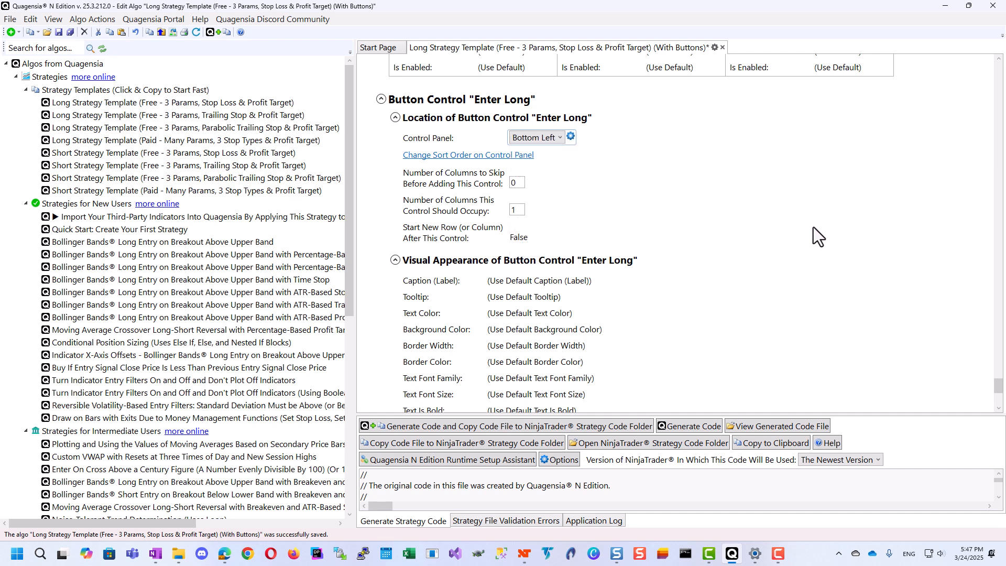
Step: Set the background color of the "Enter Long" button control to Green
scroll(949, 316, down, 3)
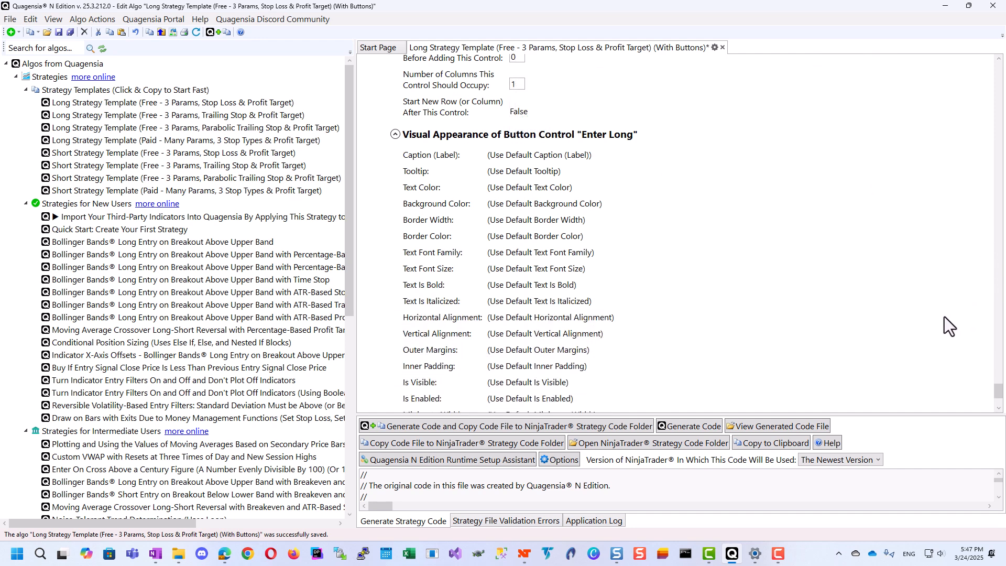
scroll(949, 325, down, 1)
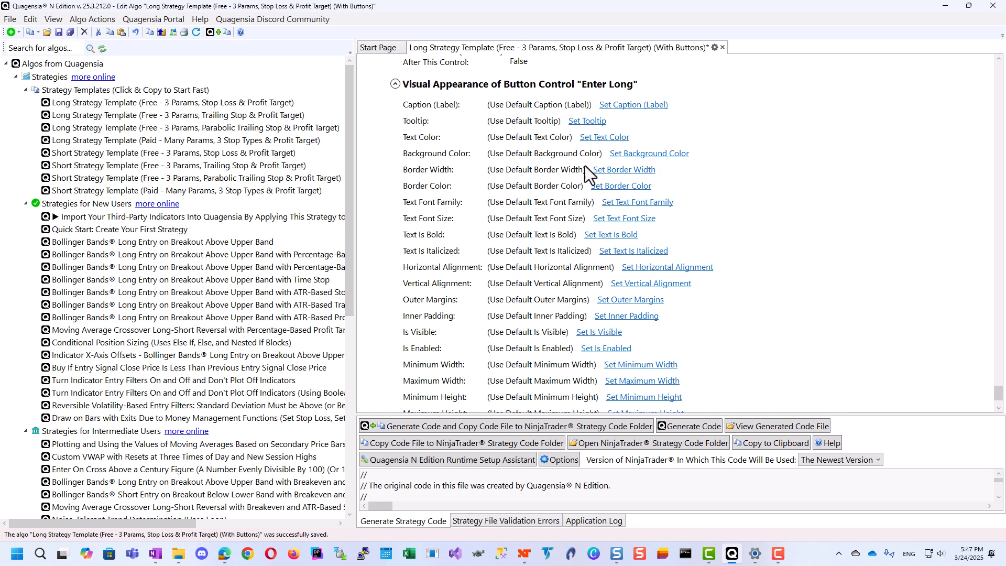
click(623, 154)
click(502, 153)
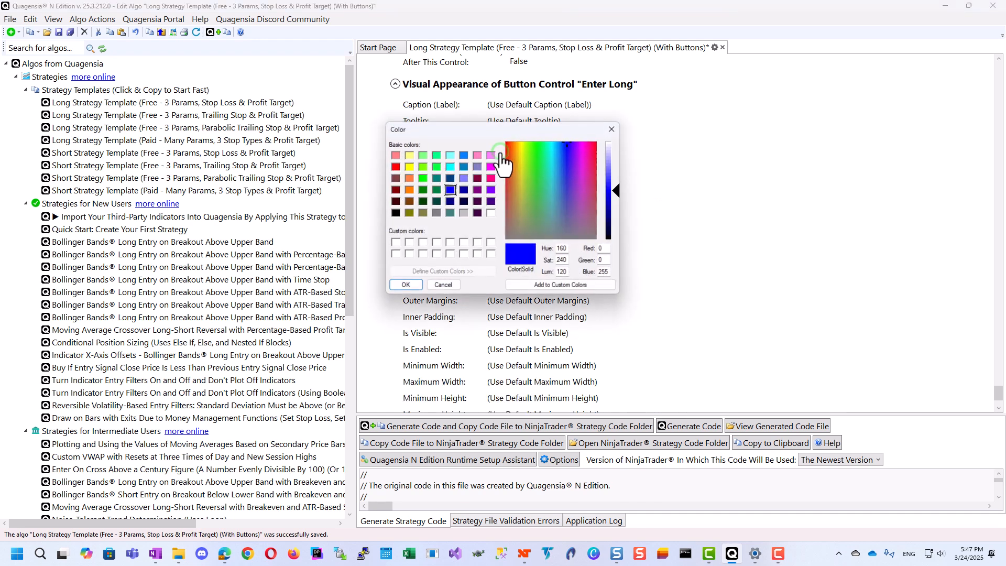
click(422, 191)
click(403, 284)
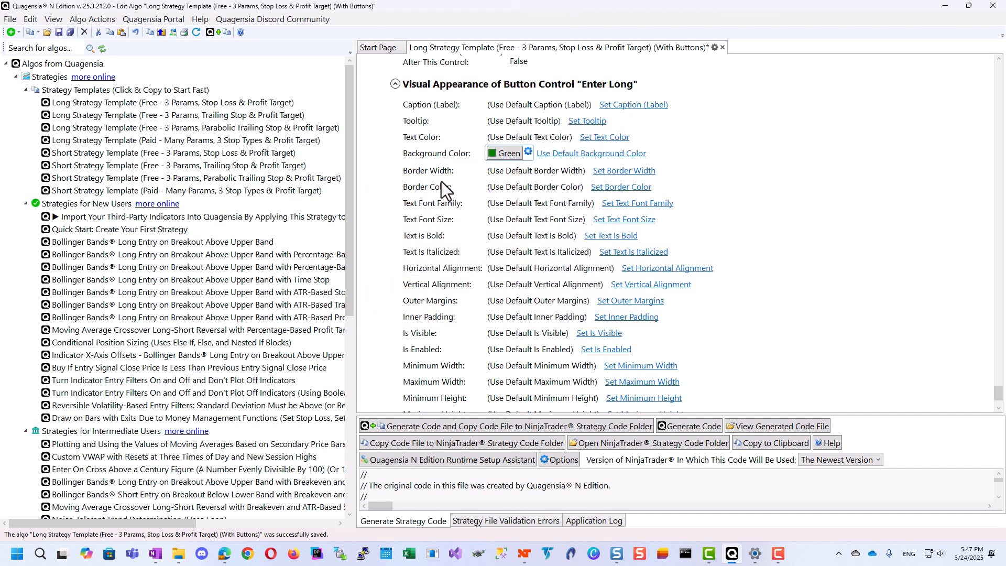
Step: Set the text color of the "Enter Long" button control to White
click(605, 138)
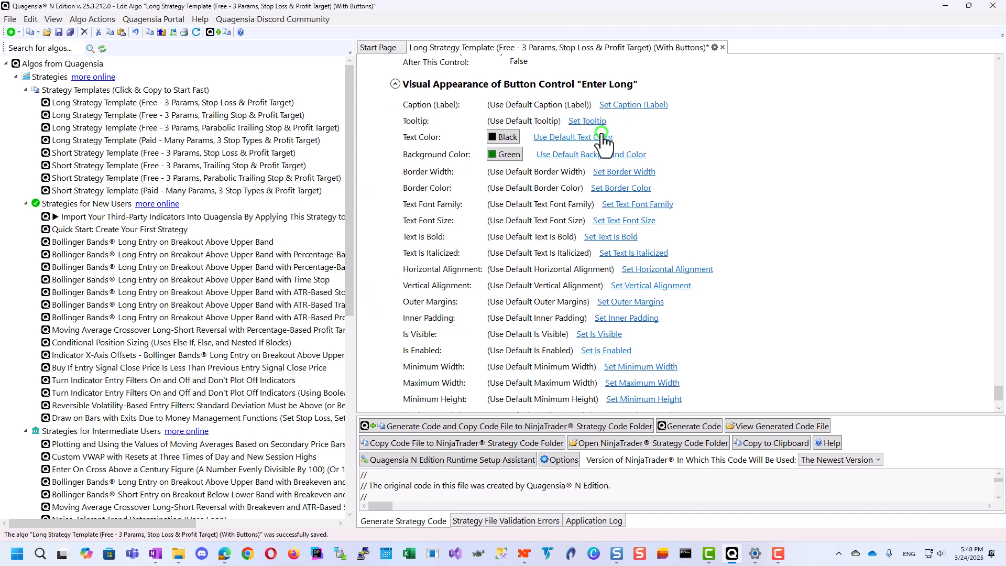
click(509, 137)
click(491, 212)
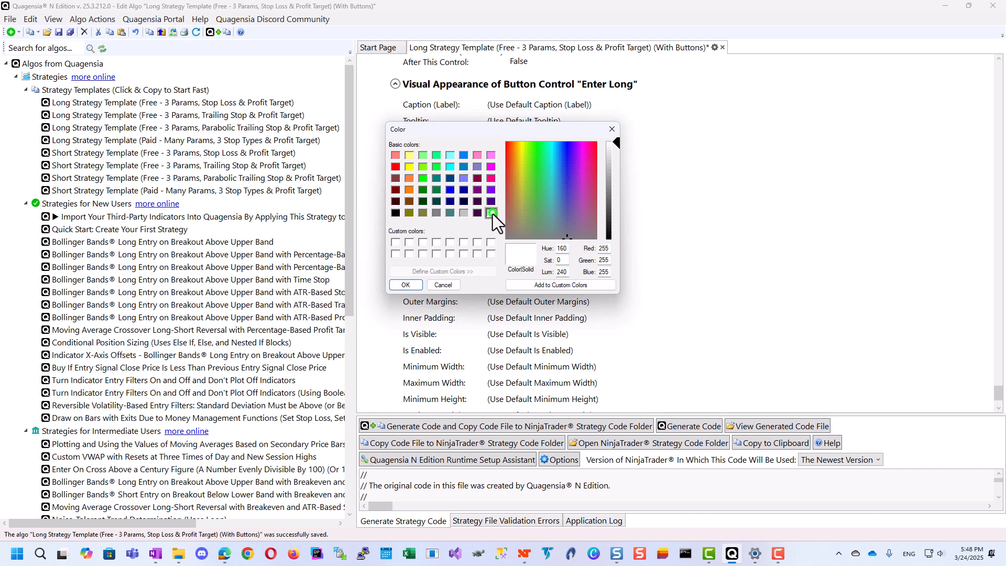
click(415, 287)
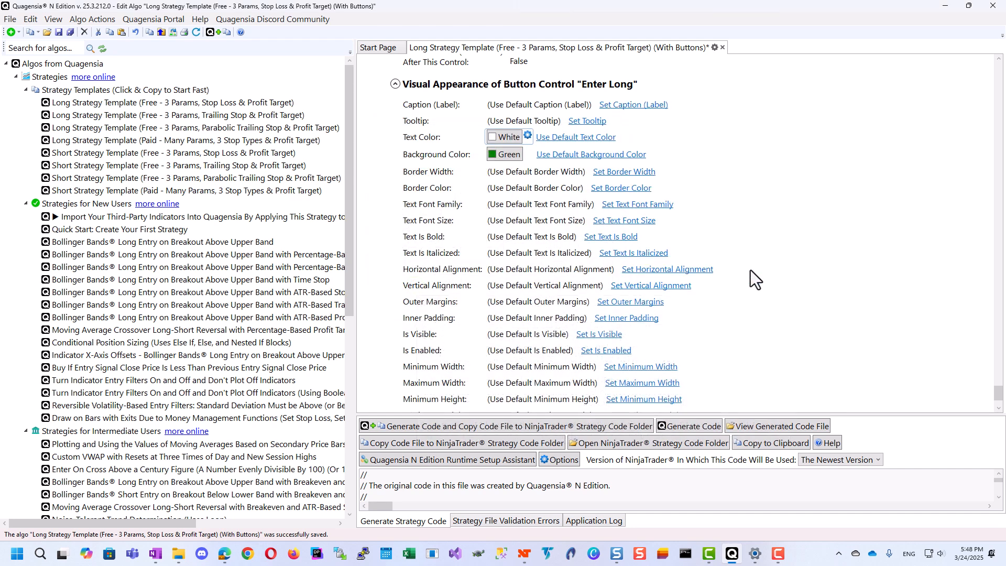
Step: Add trading logic to the "Enter Long" button's clicked event that enters a long position using a market order
scroll(840, 297, down, 2)
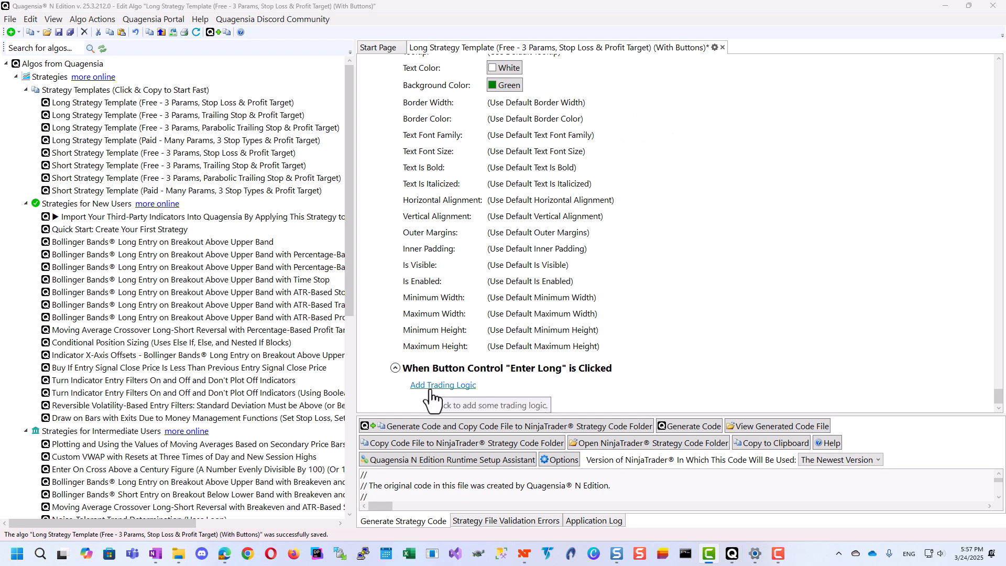
click(430, 390)
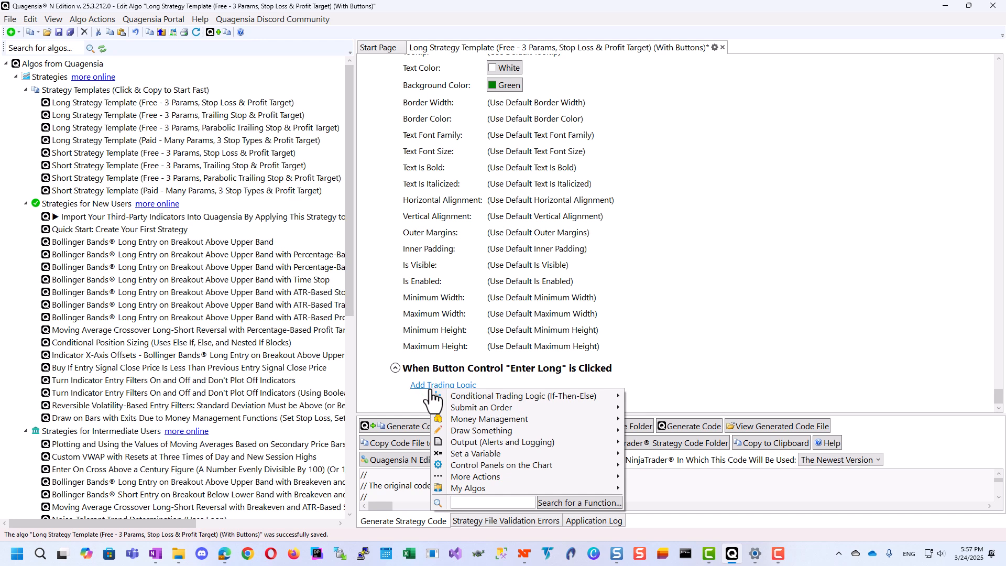
mouse_move(510, 407)
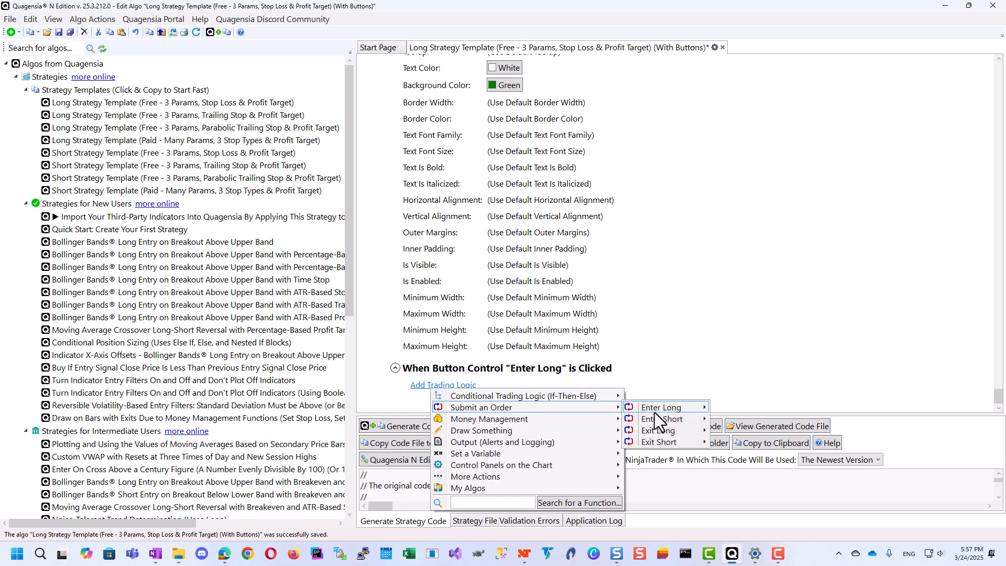
mouse_move(655, 412)
click(774, 419)
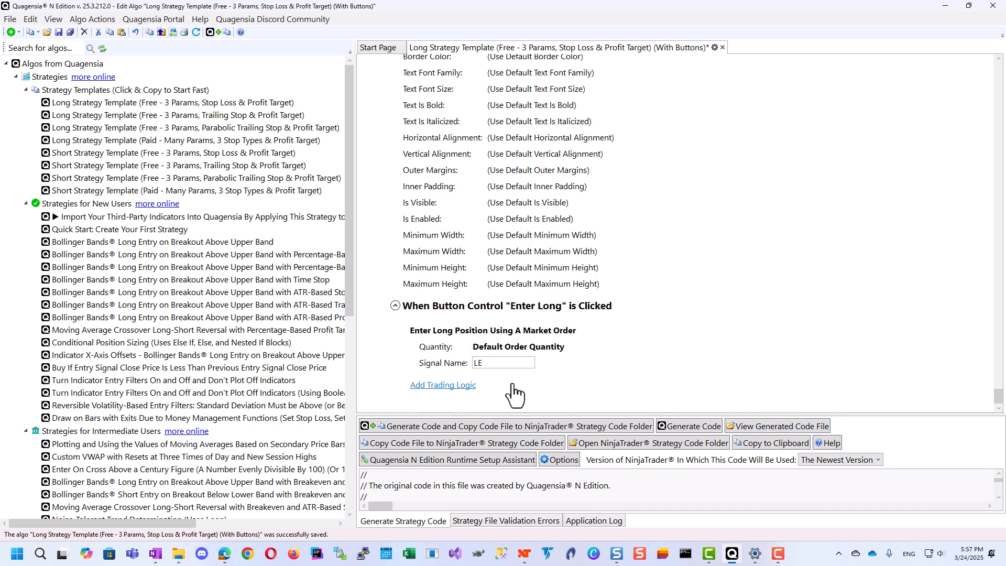
Step: Add a Draw Dot action below the market order in the trading logic for the "Enter Long" button's clicked event
click(445, 385)
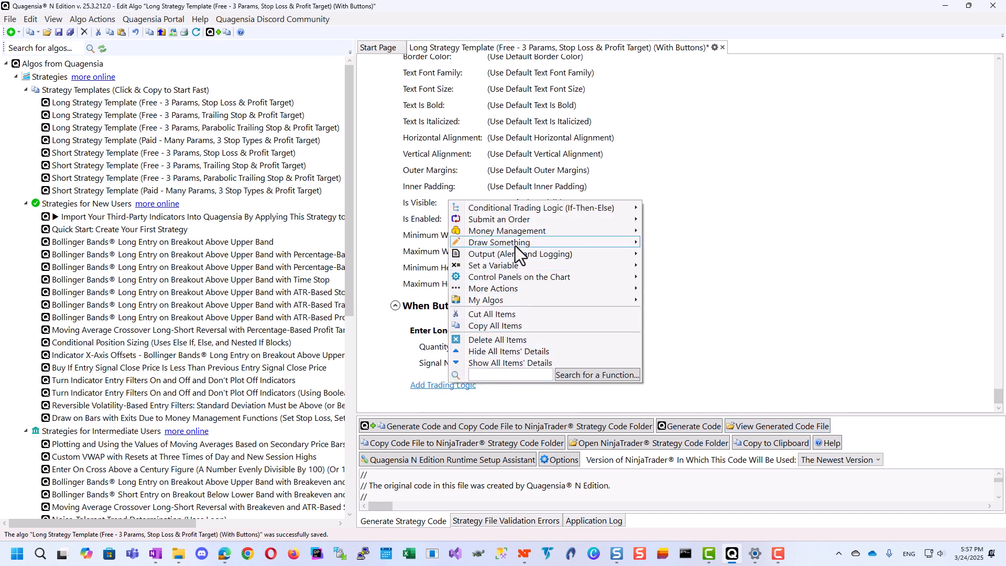
mouse_move(514, 244)
mouse_move(675, 252)
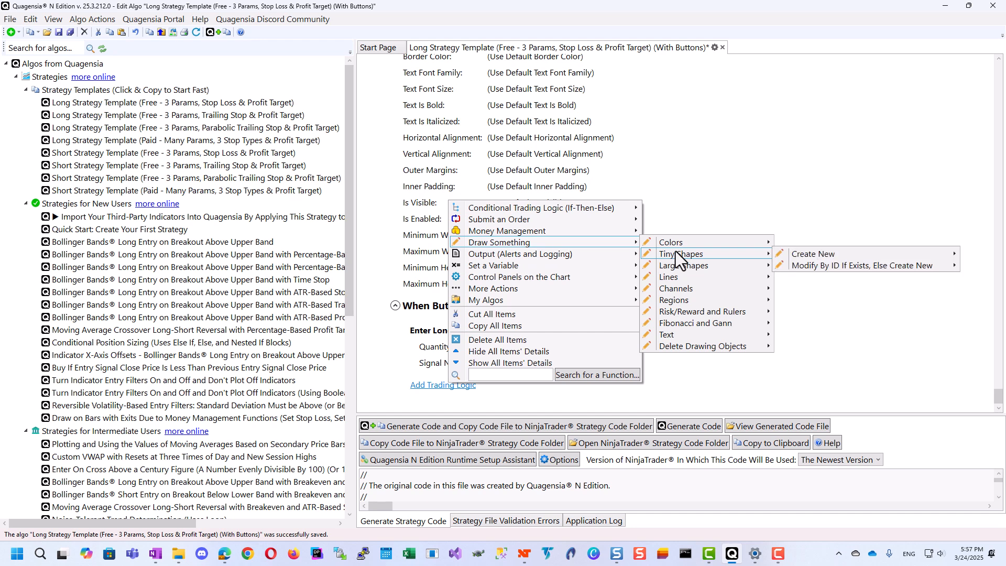
mouse_move(797, 253)
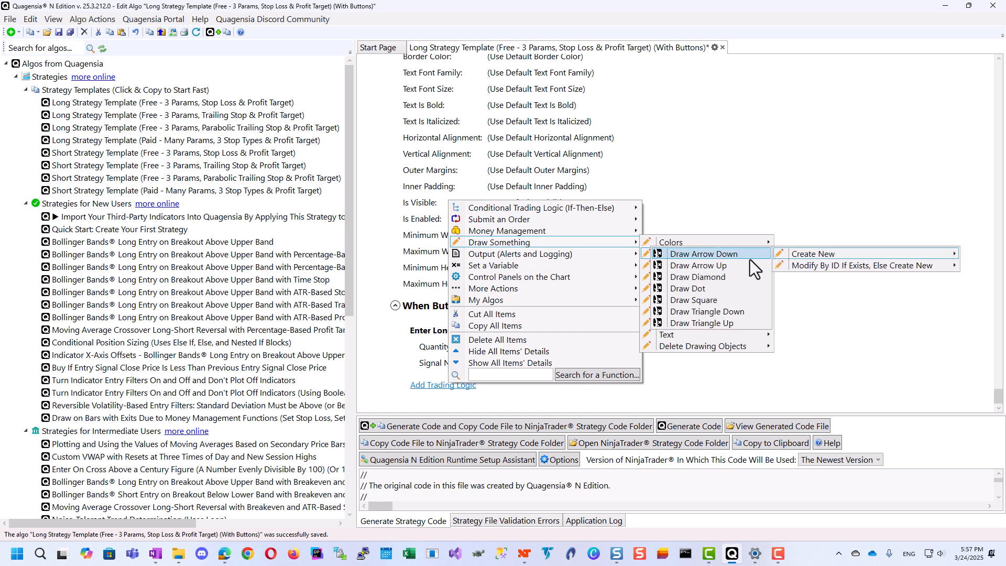
click(709, 287)
scroll(837, 320, down, 2)
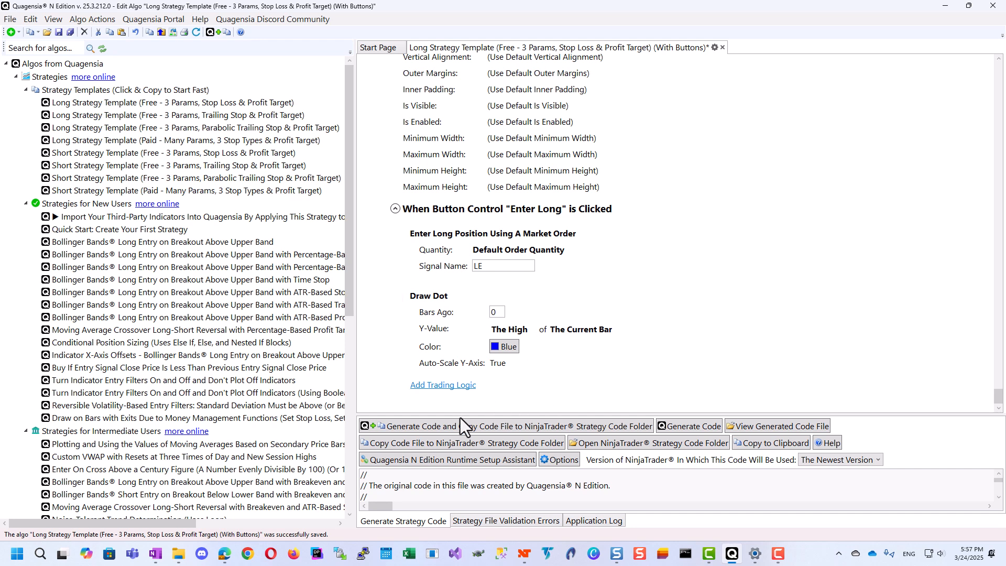
Step: Generate the strategy code and copy its file to the NinjaTrader strategy code folder, replacing the existing file
click(476, 434)
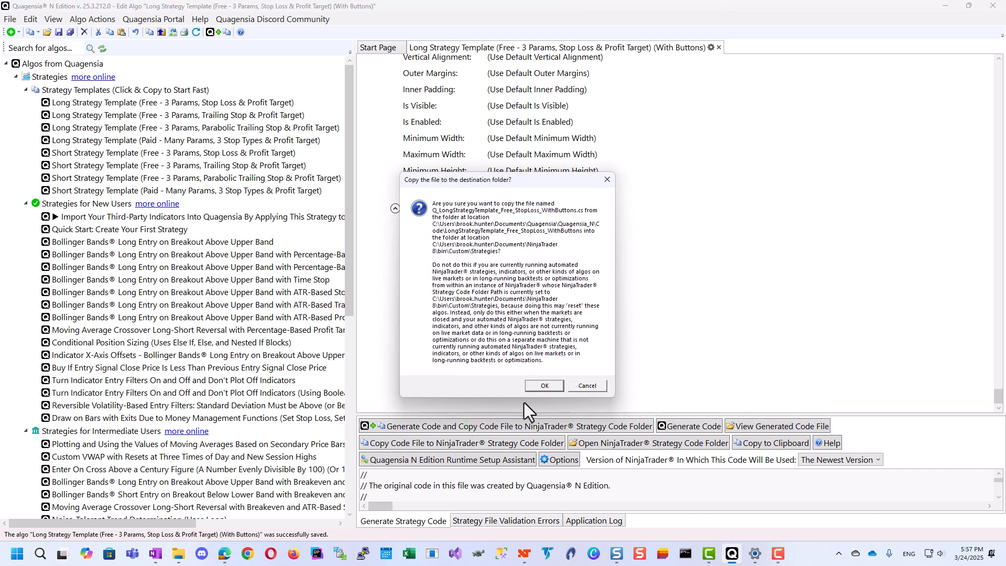
click(544, 387)
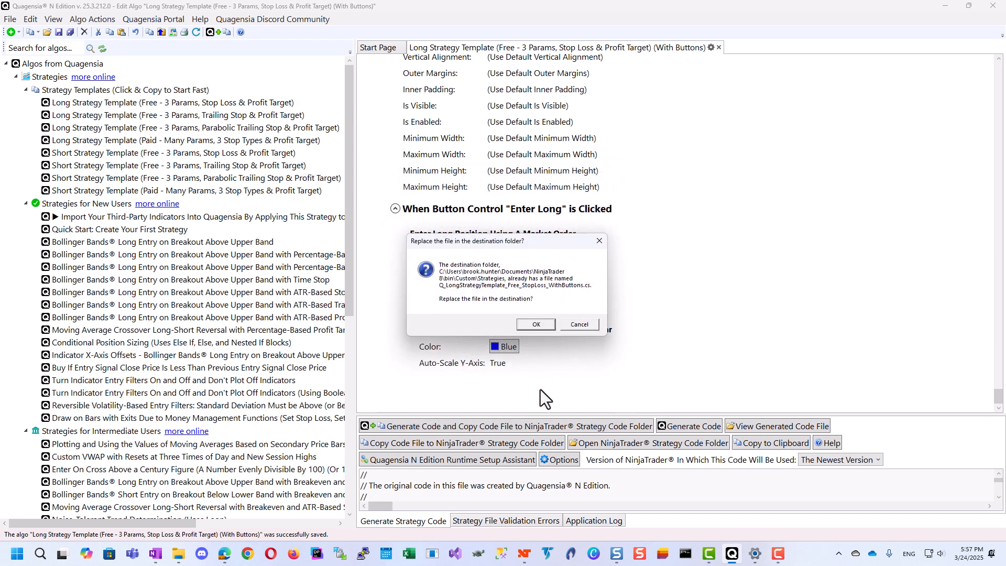
click(541, 324)
click(585, 370)
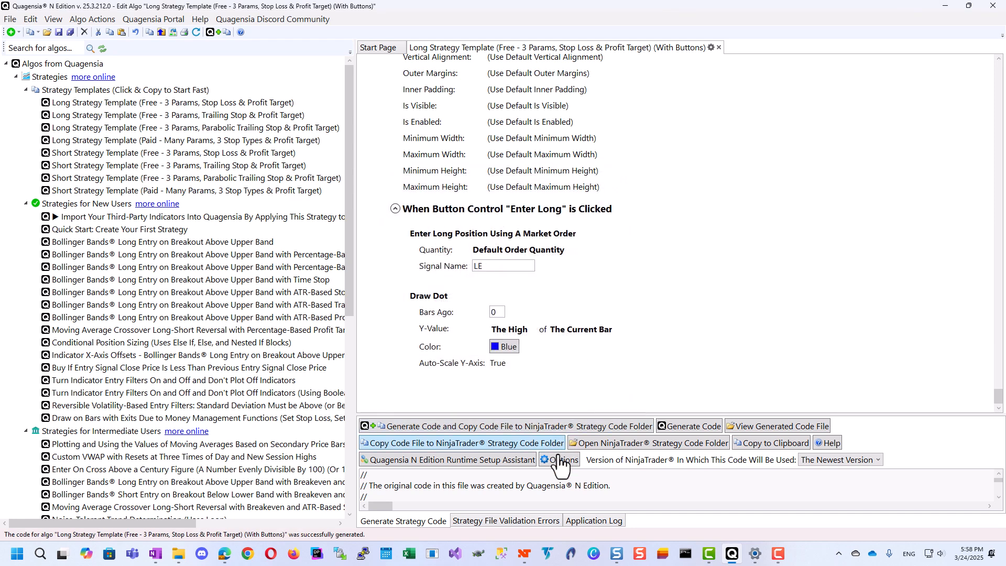
Step: Switch to NinjaTrader, reload NinjaScript on the ETHUSD chart, and trigger the chart's "Enter Long" button
mouse_move(527, 561)
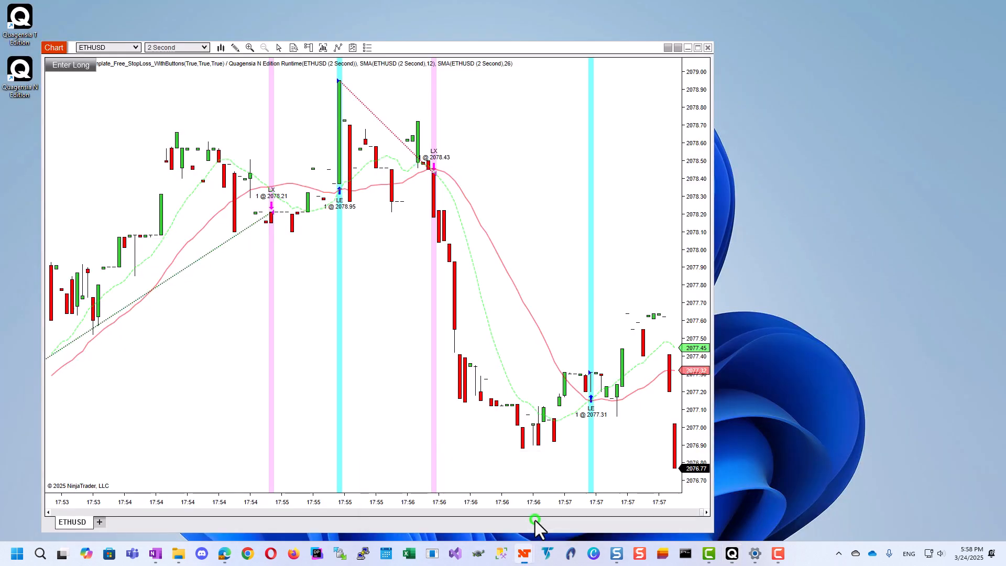
click(534, 520)
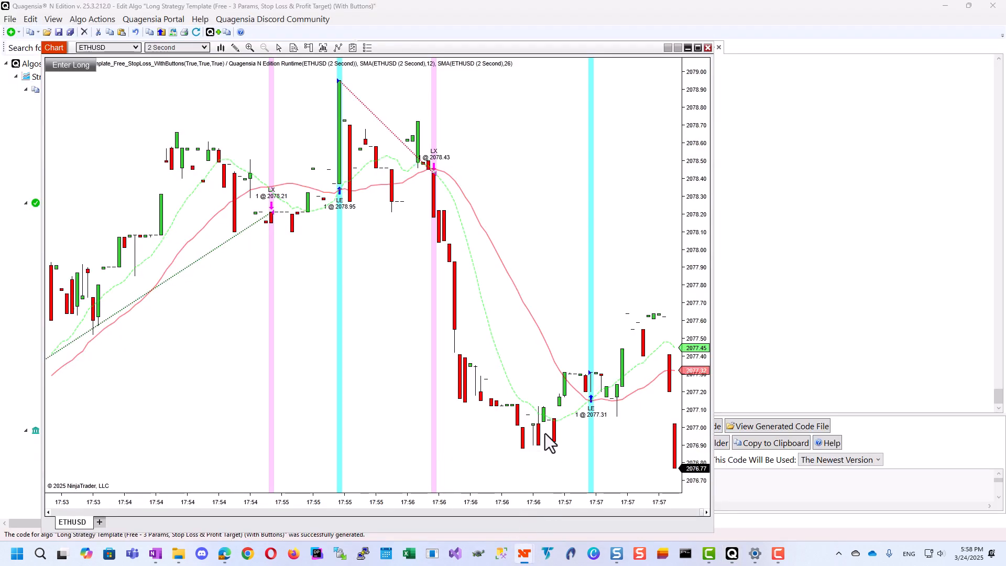
right_click(385, 329)
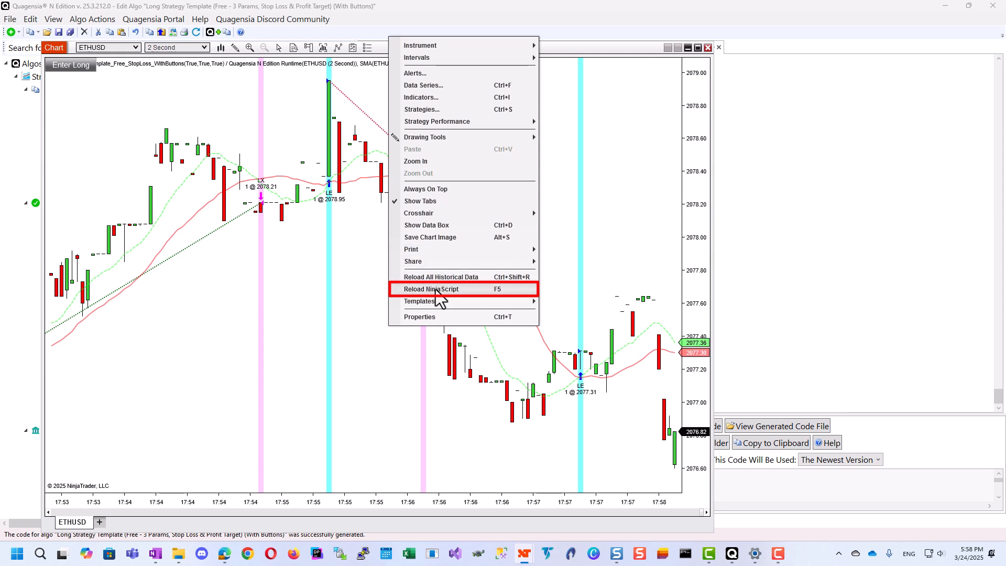
click(438, 289)
click(408, 308)
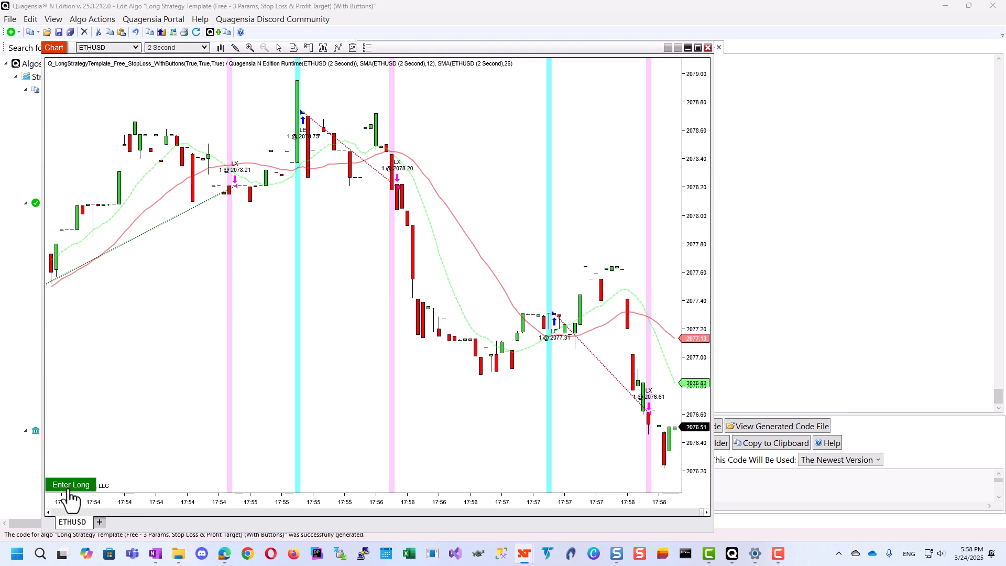
scroll(128, 436, right, 5)
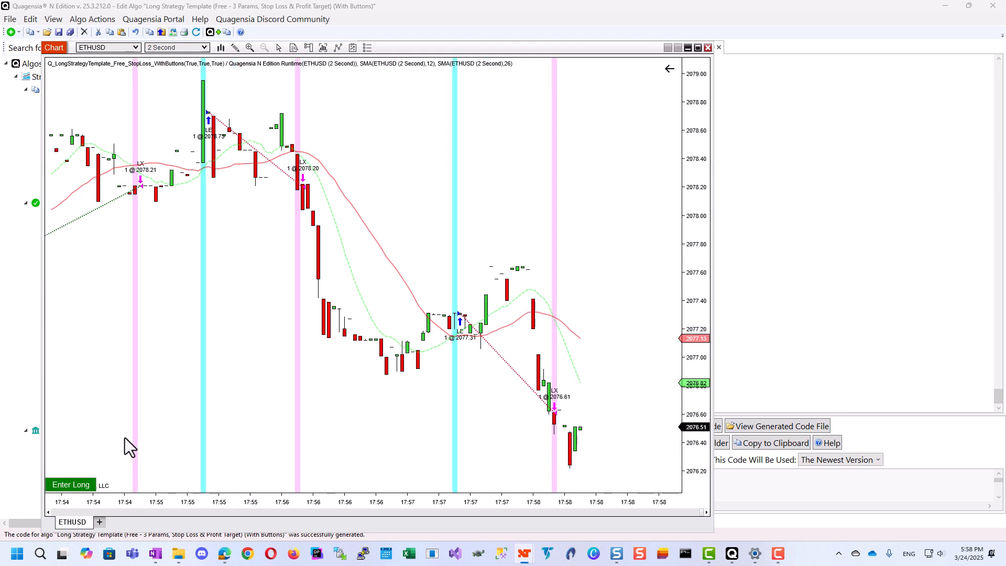
click(80, 486)
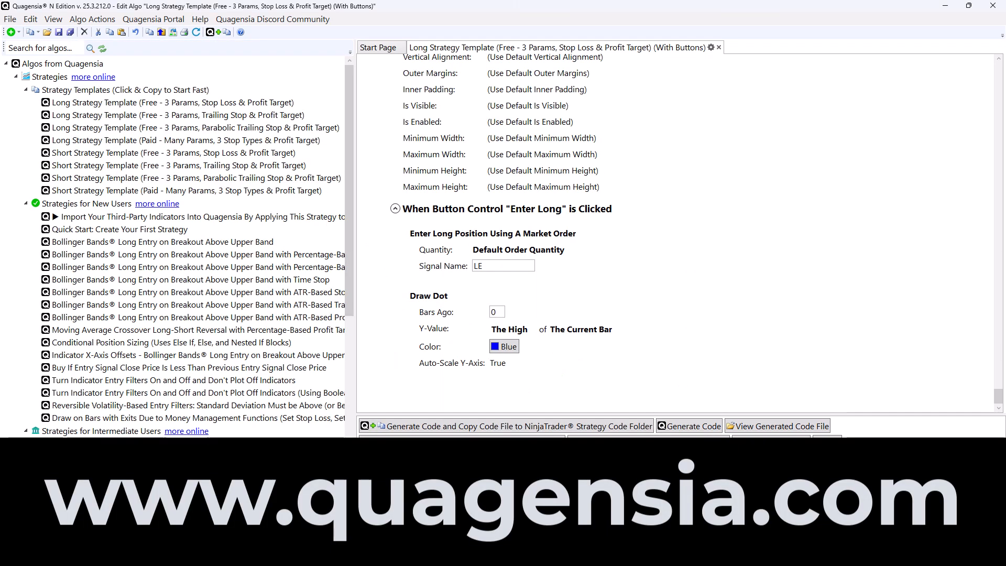
Step: Return to Quagensia N Edition and examine the control types available for the "Enter Long" variable, keeping Button Control
mouse_move(742, 372)
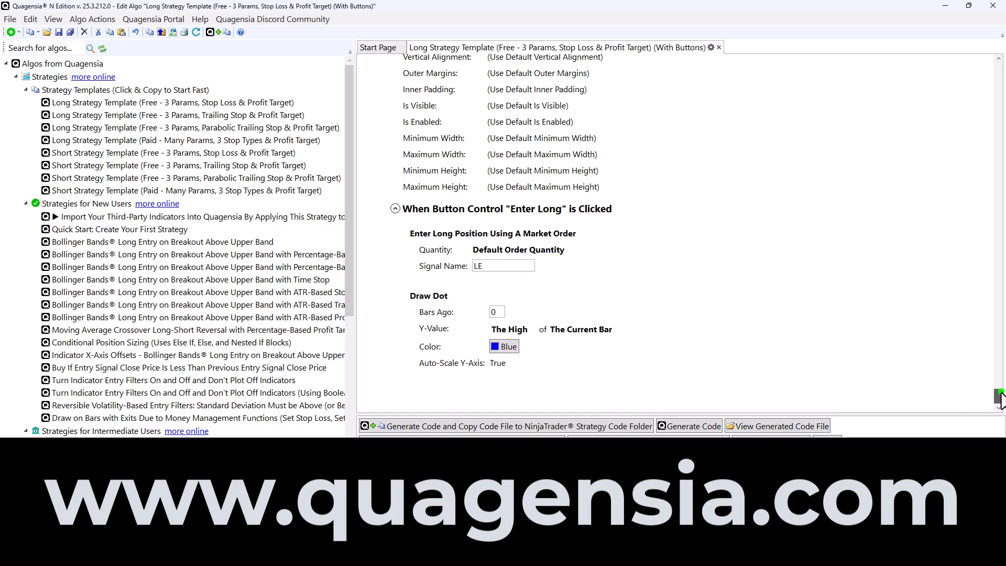
drag(997, 397, 996, 202)
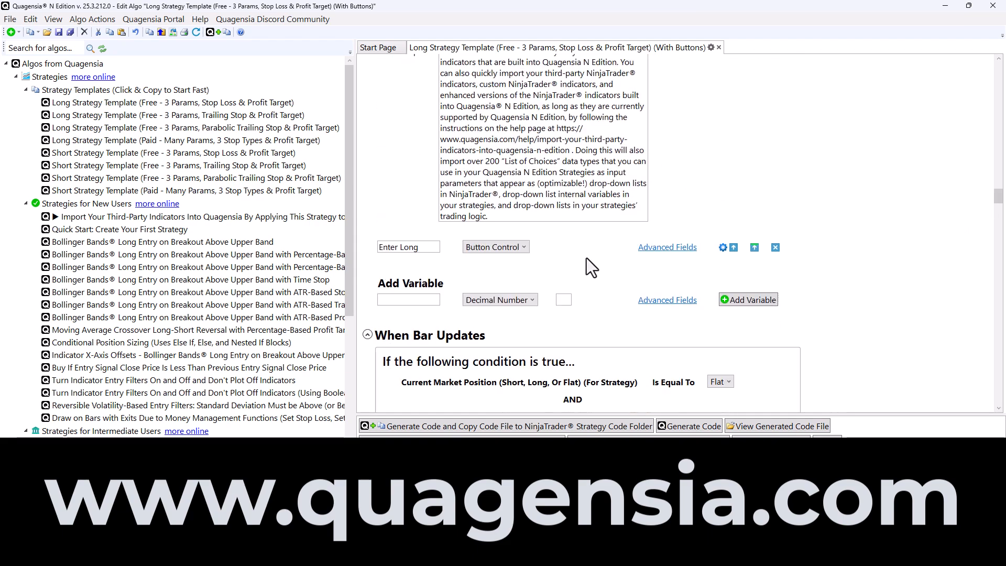
click(509, 249)
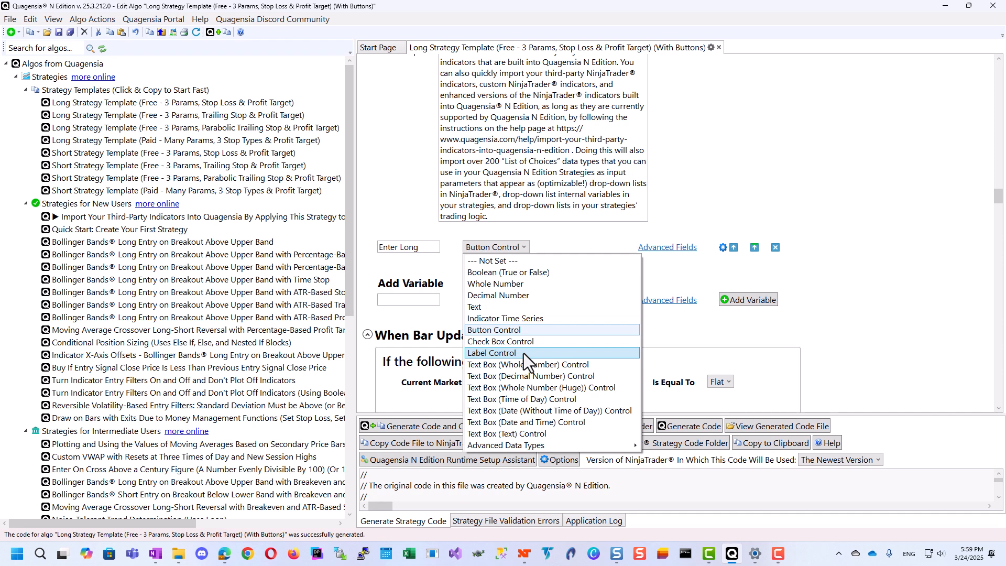
click(897, 435)
scroll(992, 229, down, 10)
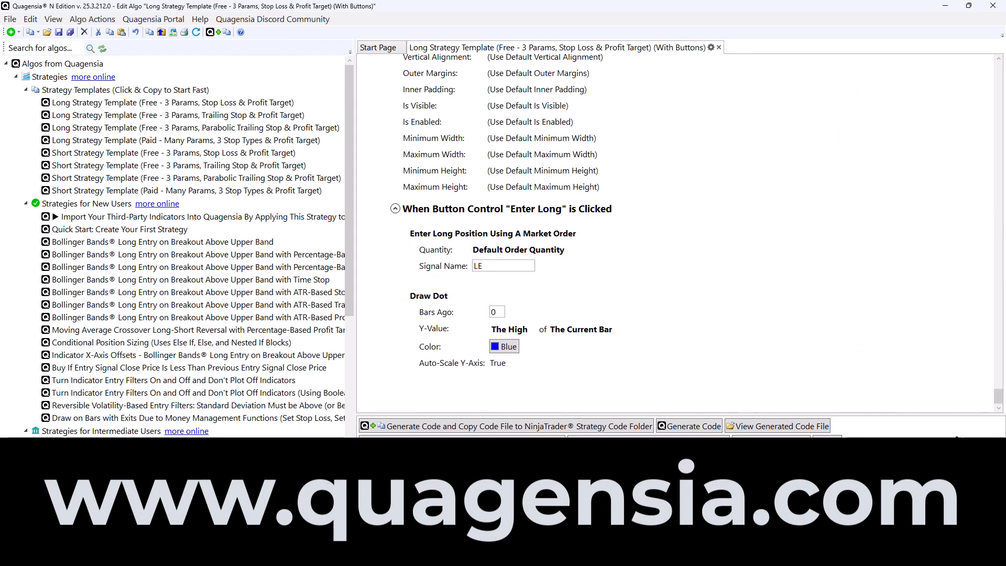